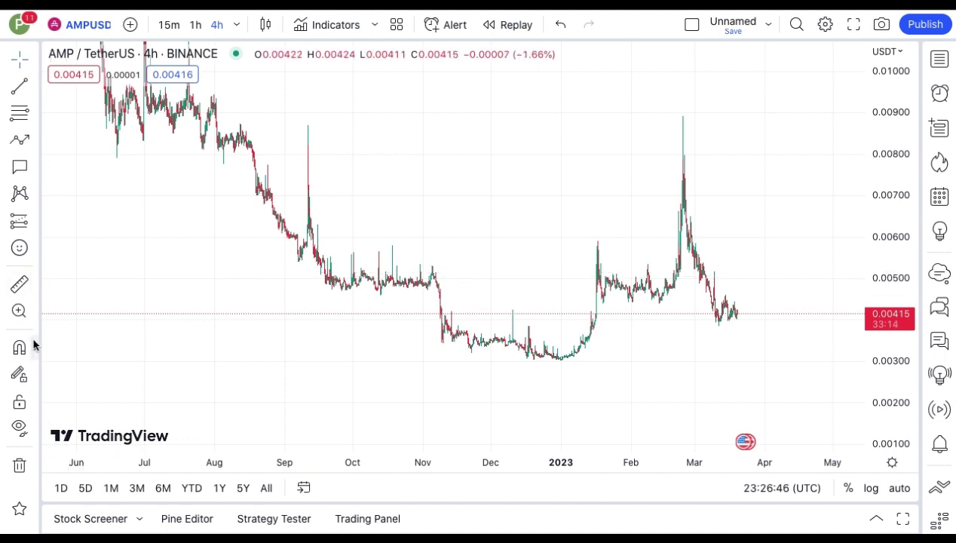
# - Draw horizontal lines at about 0.00442 and at the 0.00561 resistance
pyautogui.click(30, 88)
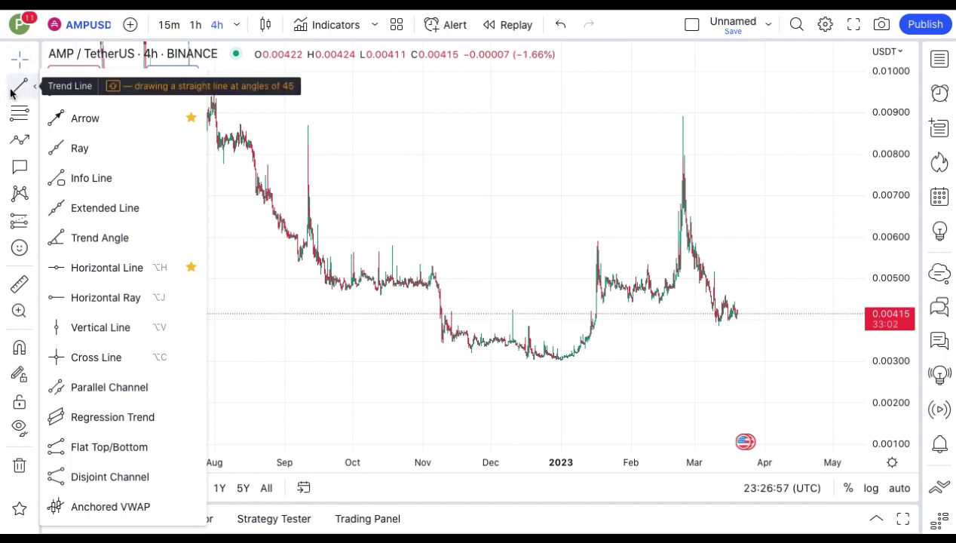
pyautogui.click(106, 268)
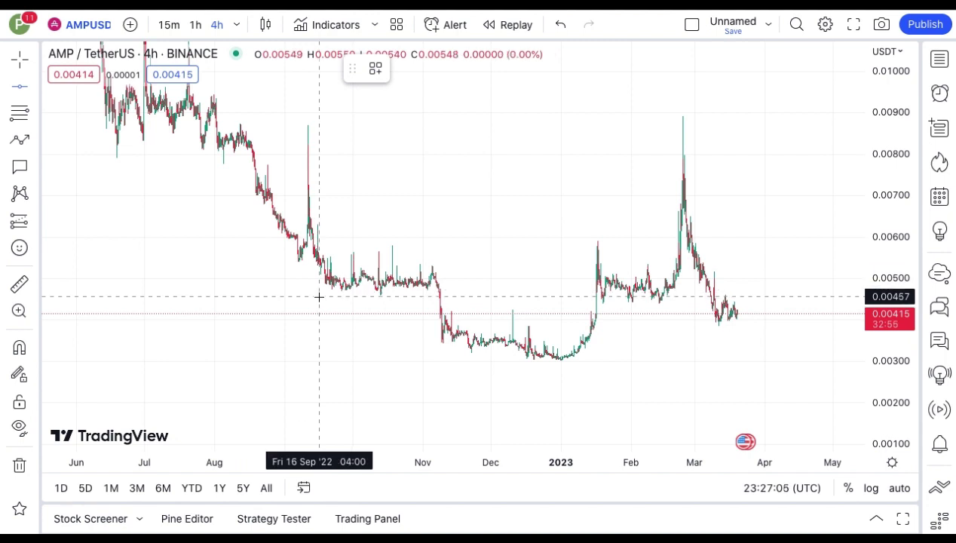
pyautogui.click(572, 273)
pyautogui.moveTo(453, 294); pyautogui.dragTo(453, 303)
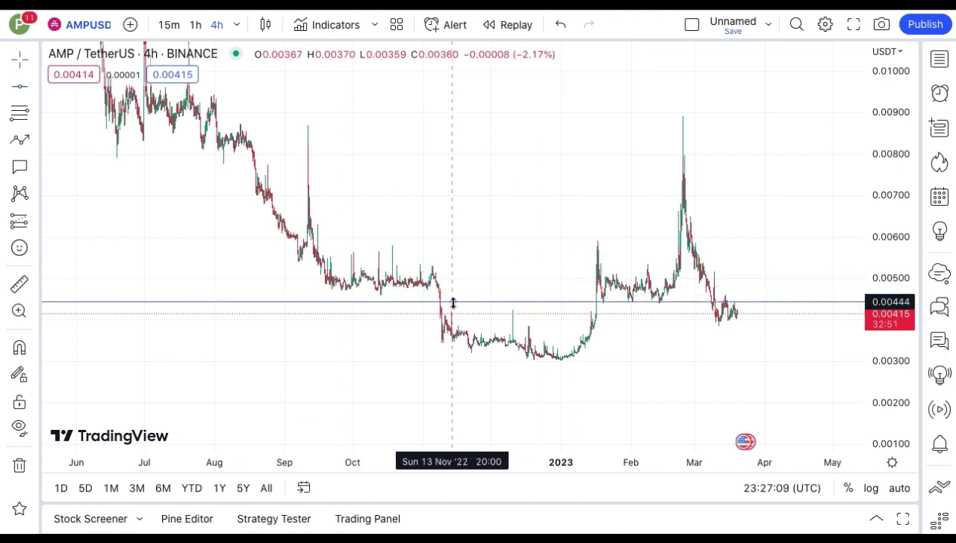
pyautogui.click(452, 302)
pyautogui.hscroll(3, 380, 258)
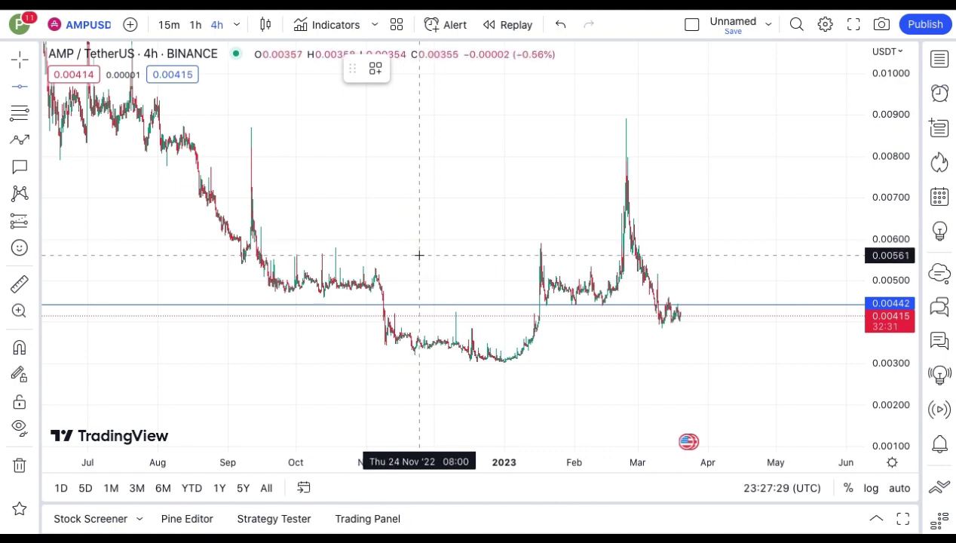
pyautogui.click(420, 256)
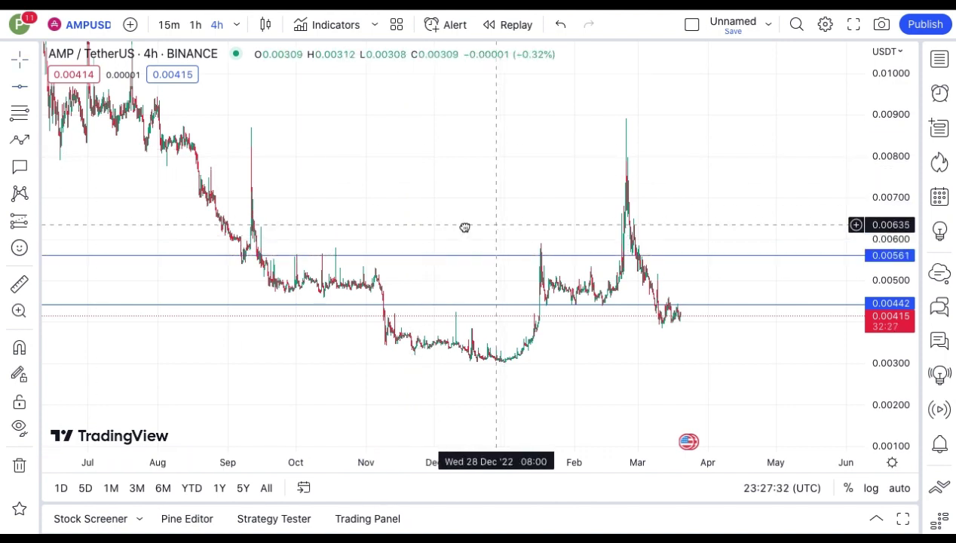
pyautogui.hscroll(2, 619, 234)
pyautogui.scroll(2, 597, 229)
pyautogui.scroll(2, 602, 181)
pyautogui.scroll(-2, 435, 331)
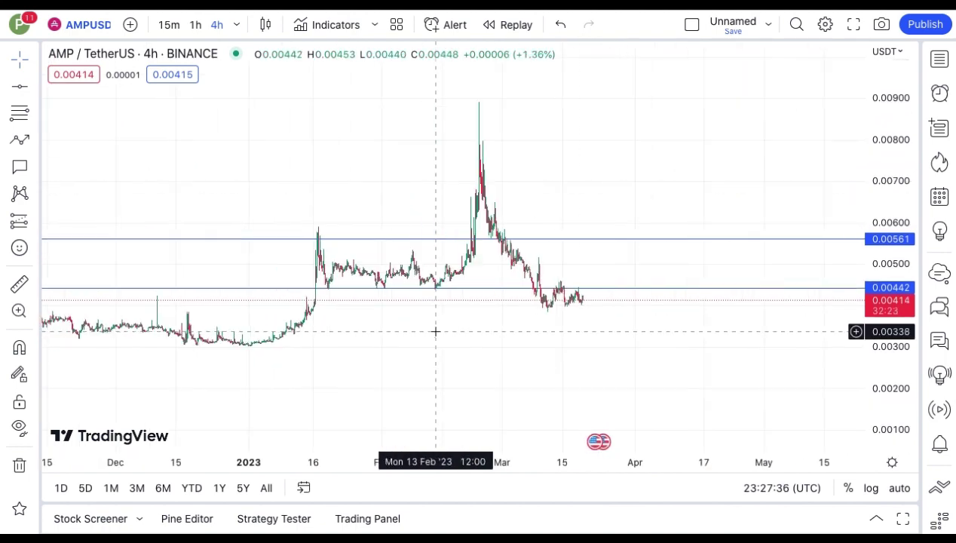
pyautogui.scroll(-4, 442, 322)
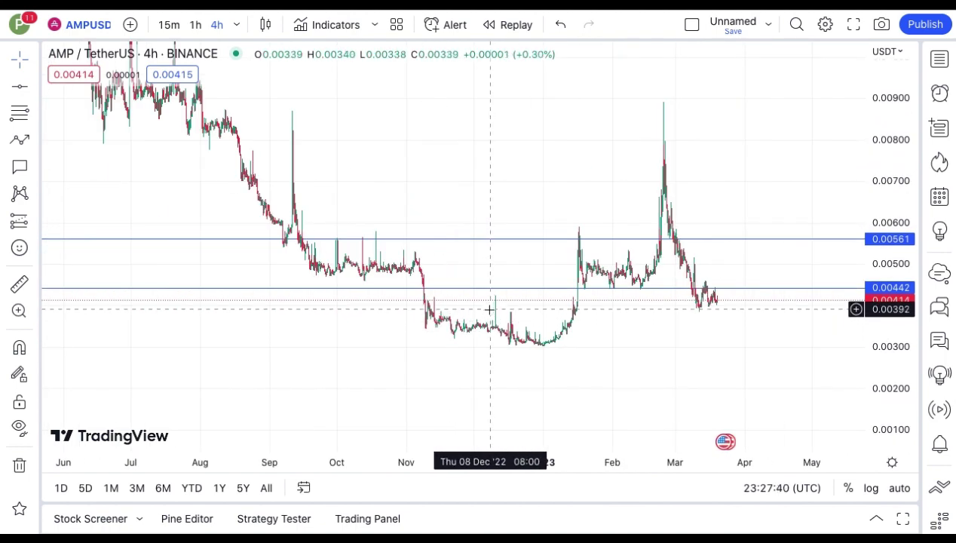
# - Add a third horizontal support line at 0.00385
pyautogui.click(19, 86)
pyautogui.click(544, 310)
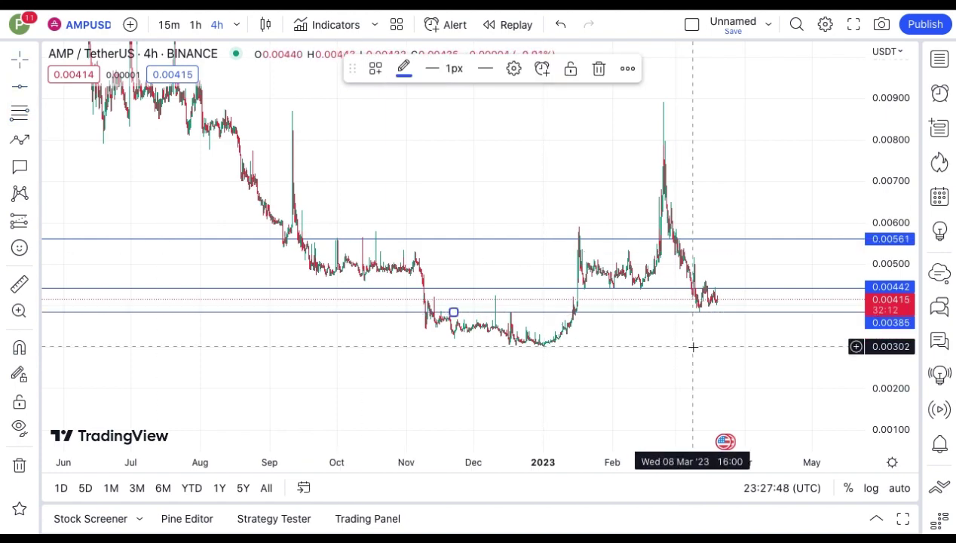
pyautogui.hscroll(5, 709, 339)
pyautogui.scroll(3, 344, 318)
pyautogui.scroll(-1, 531, 281)
pyautogui.scroll(2, 502, 261)
pyautogui.scroll(3, 311, 237)
pyautogui.scroll(2, 570, 261)
pyautogui.hscroll(-5, 634, 298)
pyautogui.scroll(2, 688, 279)
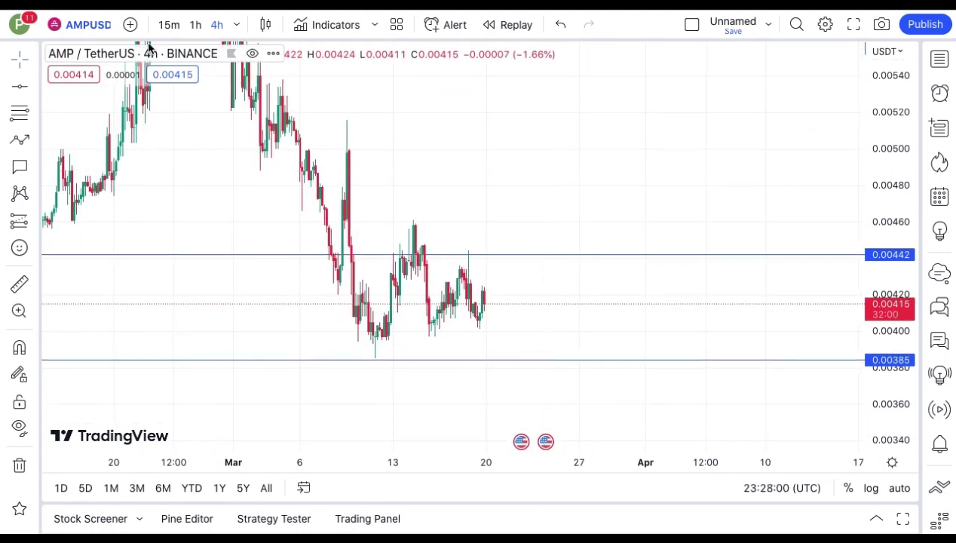
# - Put the chart on the 1h timeframe and drag the upper line to 0.00445
pyautogui.click(196, 24)
pyautogui.scroll(-2, 463, 259)
pyautogui.moveTo(514, 254); pyautogui.dragTo(524, 250)
pyautogui.scroll(2, 546, 239)
pyautogui.scroll(2, 508, 291)
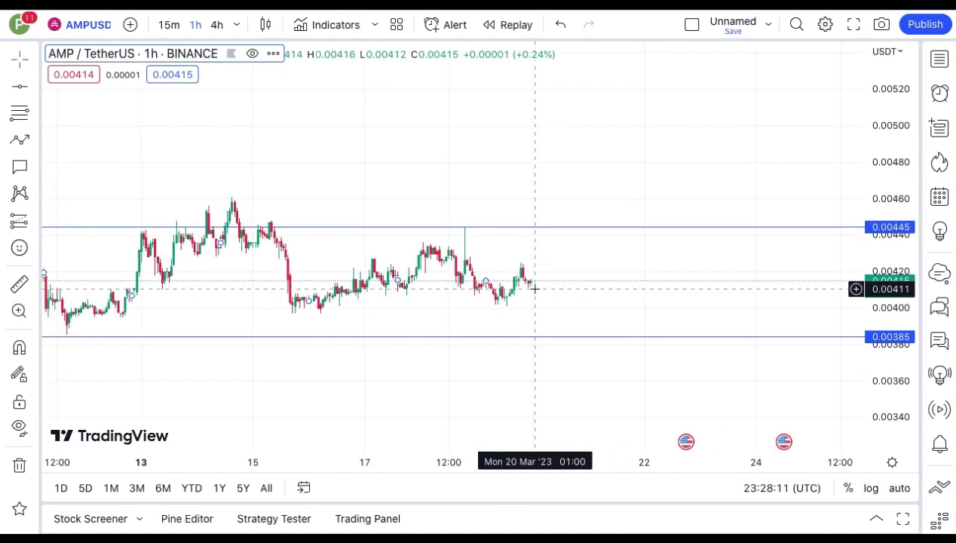
pyautogui.scroll(-2, 520, 287)
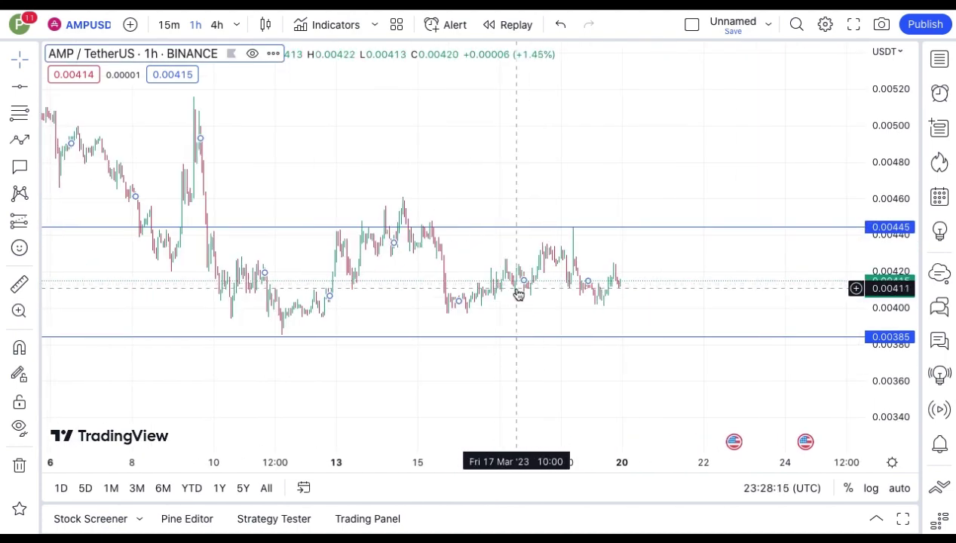
pyautogui.scroll(2, 498, 294)
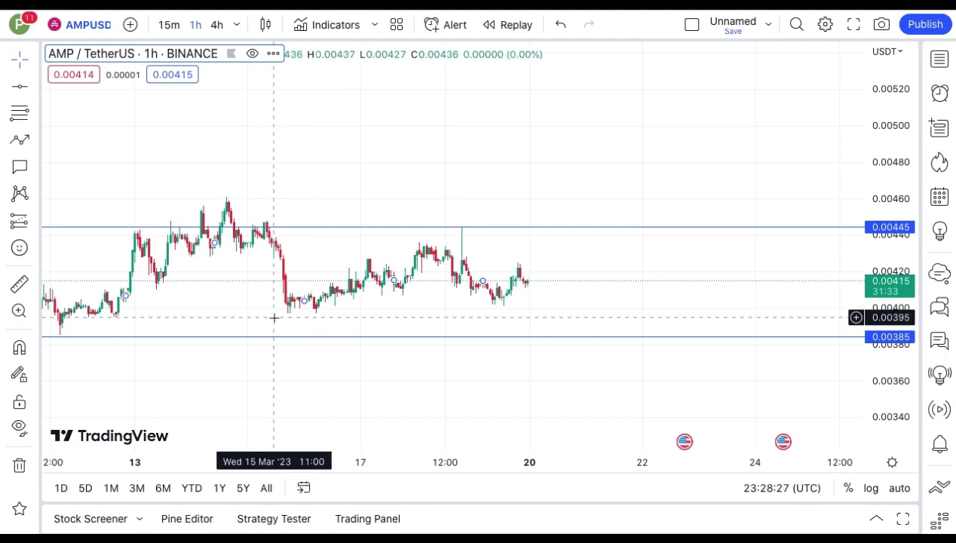
# - Scroll the chart to frame the 0.00445 resistance and 0.00385 support lines
pyautogui.scroll(-1, 274, 318)
pyautogui.scroll(-2, 273, 317)
pyautogui.scroll(1, 273, 317)
pyautogui.scroll(1, 274, 317)
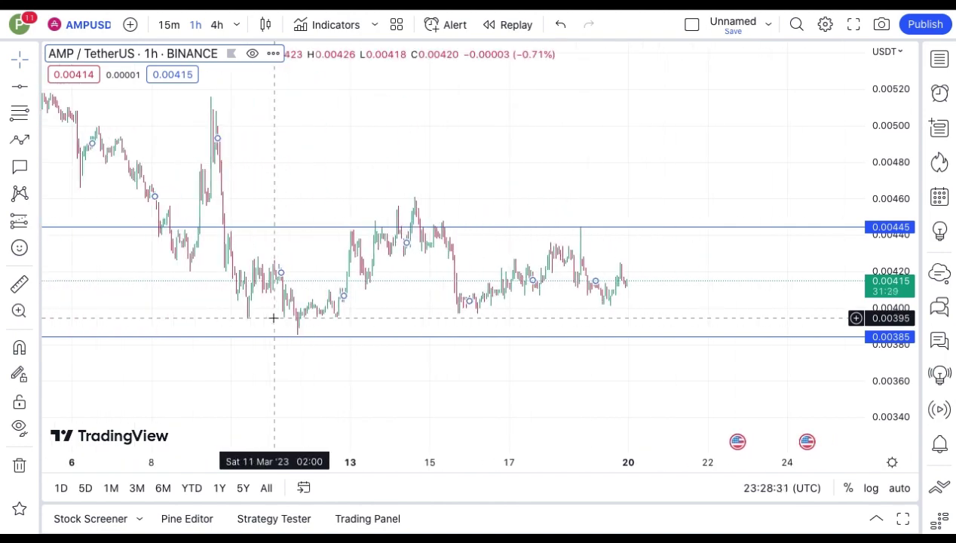
pyautogui.scroll(2, 226, 310)
pyautogui.hscroll(-2, 241, 264)
pyautogui.hscroll(-2, 249, 241)
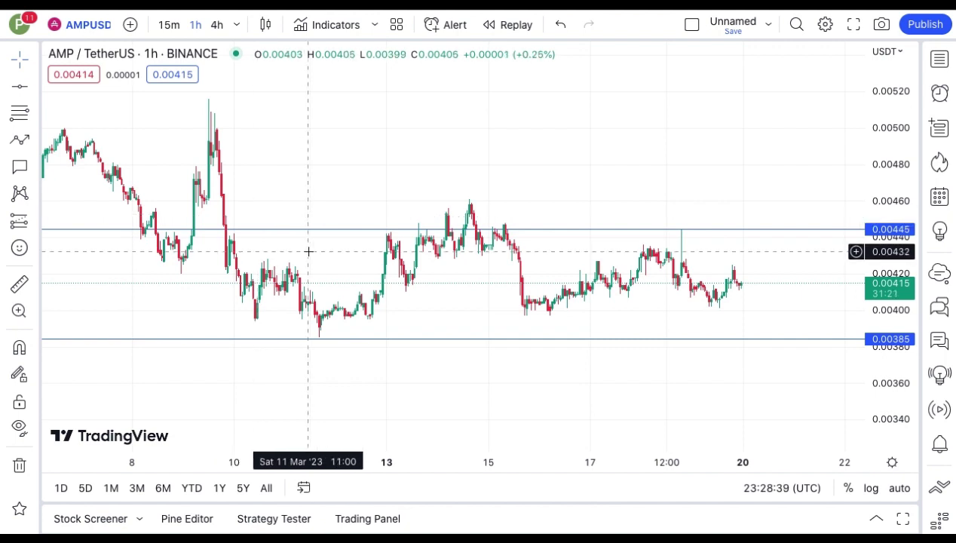
# - Place a callout under the March 12 low saying AMP is in a downtrend at the moment
pyautogui.click(25, 165)
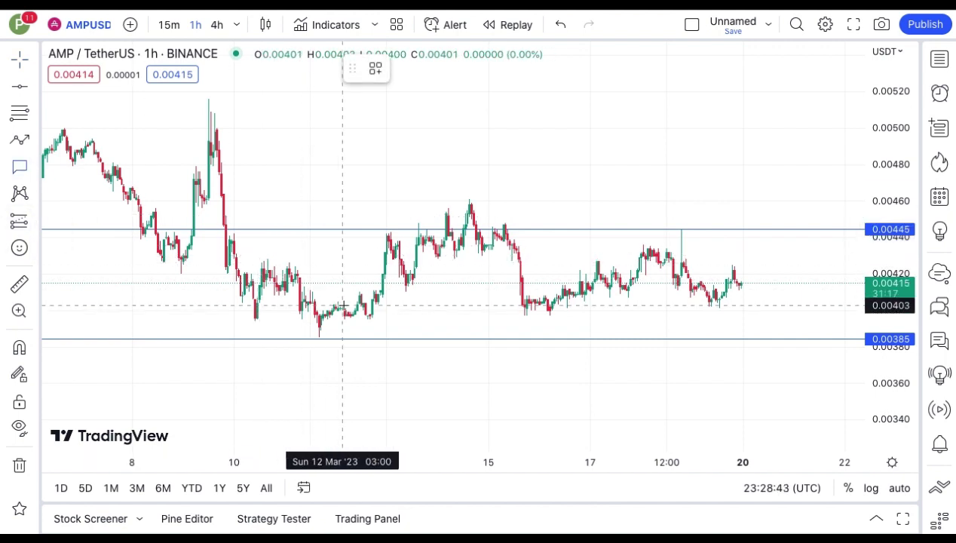
pyautogui.click(368, 320)
pyautogui.click(309, 410)
pyautogui.write('A')
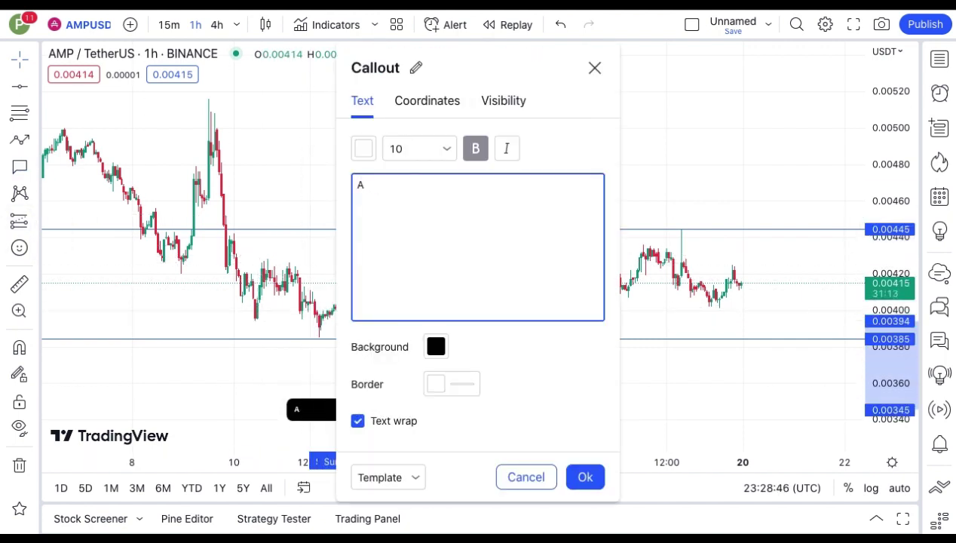
pyautogui.write('T THE MOMENT, I THINK')
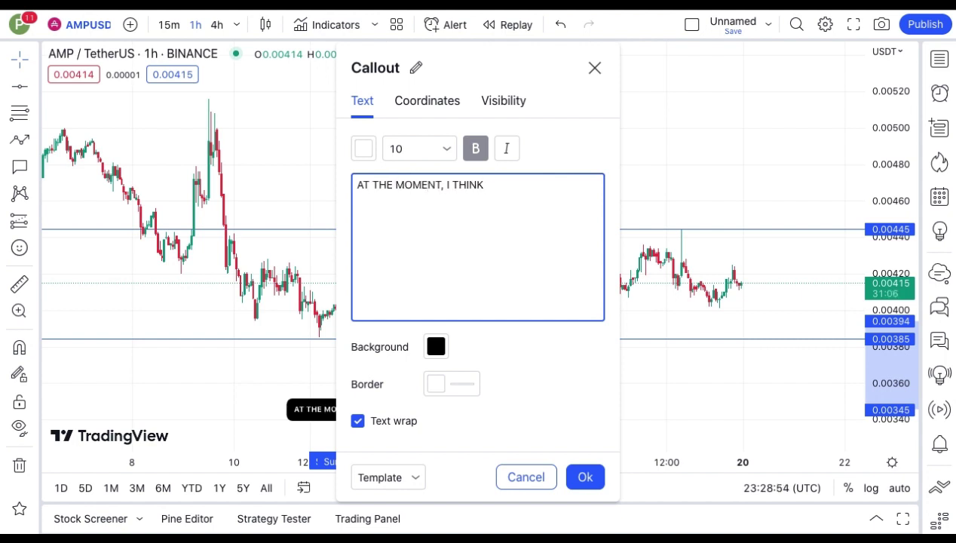
pyautogui.write(' N')
pyautogui.write('N A DPWNTREND')
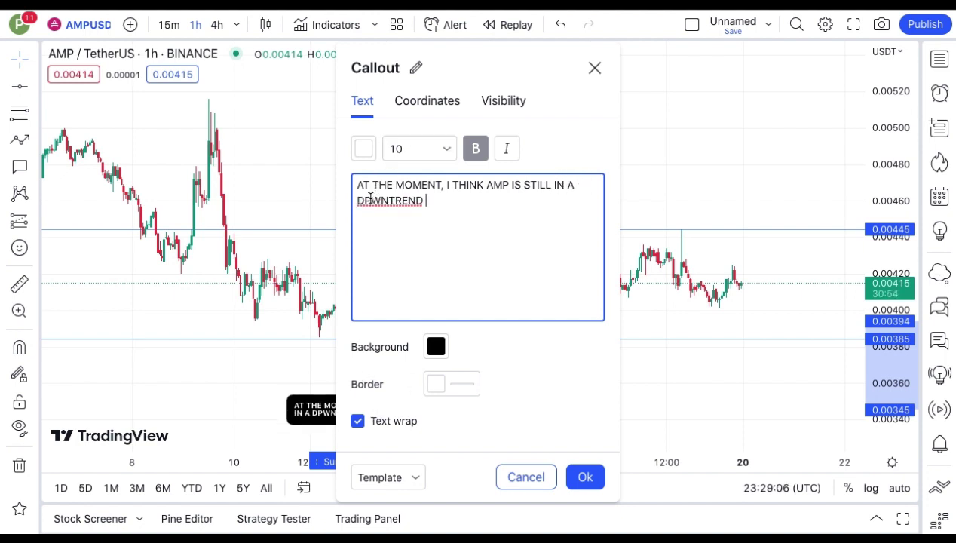
# - Correct the DOWNTREND typo, add that you'll explain why, and confirm the callout
pyautogui.click(371, 200)
pyautogui.press('BackSpace')
pyautogui.write('O')
pyautogui.click(472, 208)
pyautogui.write('AND I WILL TELL Y')
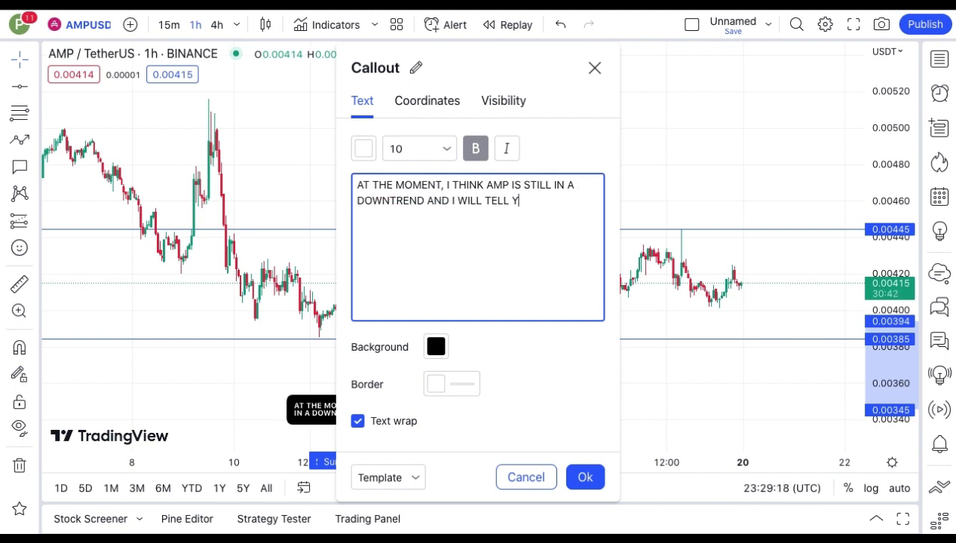
pyautogui.write("'ALL WHY I S")
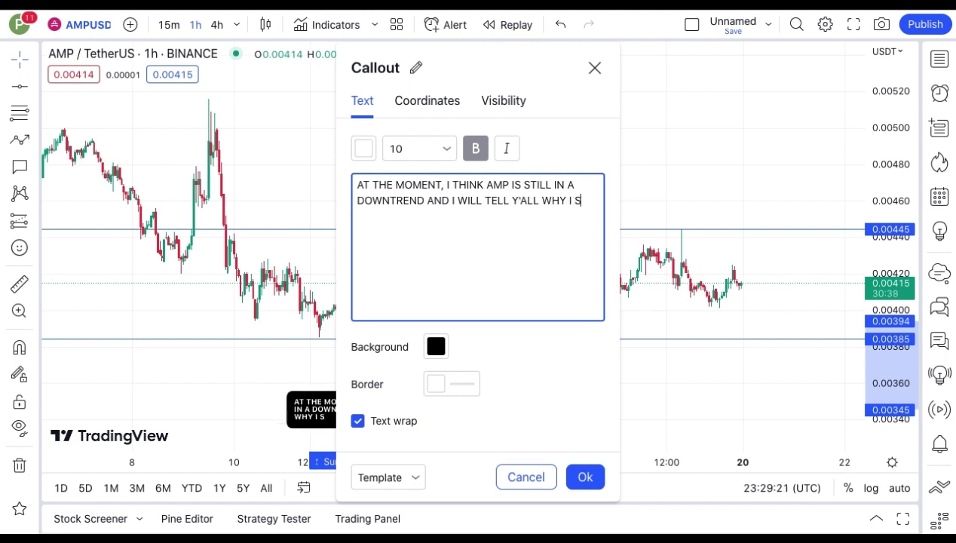
pyautogui.write('AID THAT')
pyautogui.click(582, 482)
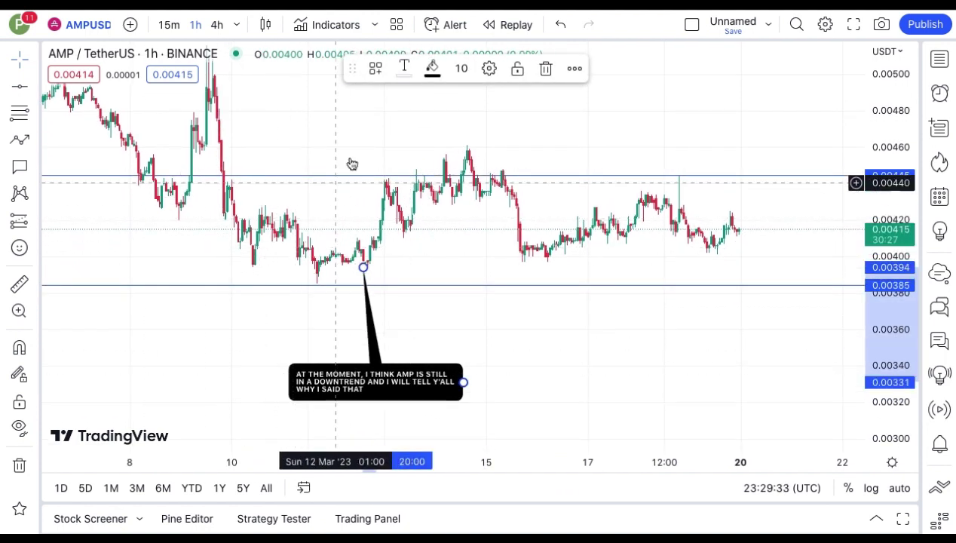
pyautogui.moveTo(351, 132); pyautogui.dragTo(337, 154)
# - Add another horizontal line at 0.00445 and shift the chart to leave empty future space
pyautogui.click(343, 192)
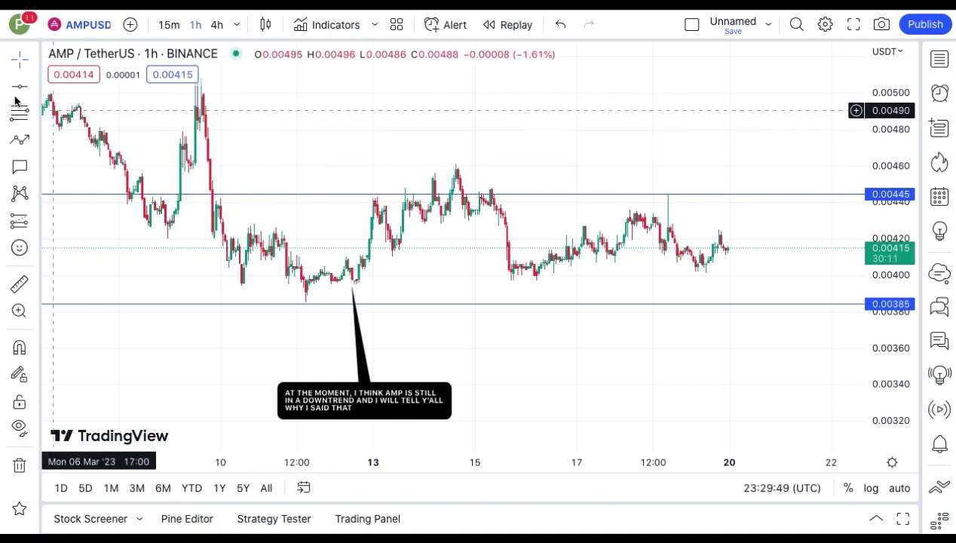
pyautogui.scroll(-2, 631, 205)
pyautogui.scroll(-3, 632, 204)
pyautogui.scroll(-2, 631, 204)
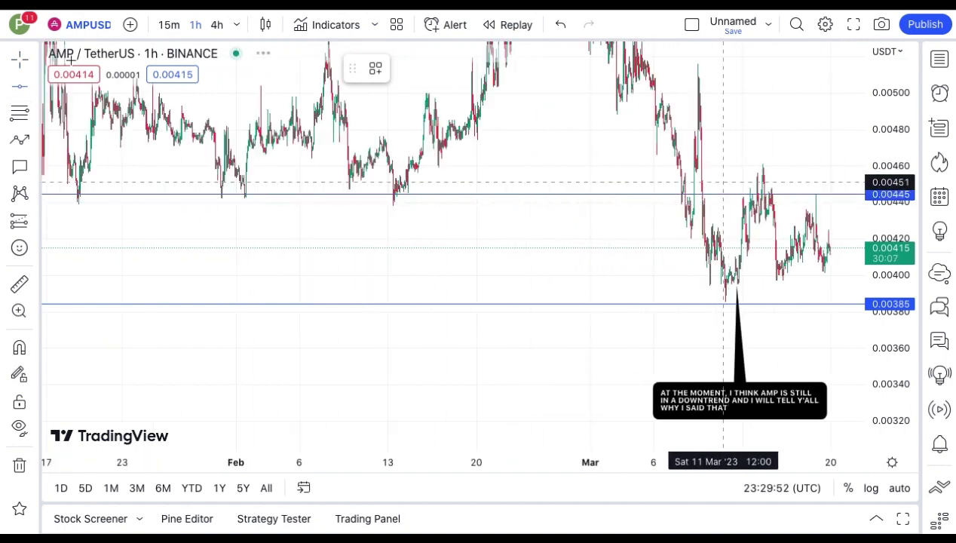
pyautogui.moveTo(646, 232); pyautogui.dragTo(293, 192)
# - Place a callout by the latest candles starting 'Firstly Bitcoin and many altcoins had a big pump'
pyautogui.click(19, 166)
pyautogui.click(487, 284)
pyautogui.click(683, 391)
pyautogui.write('FIRSTLYTCOIN AND MANY')
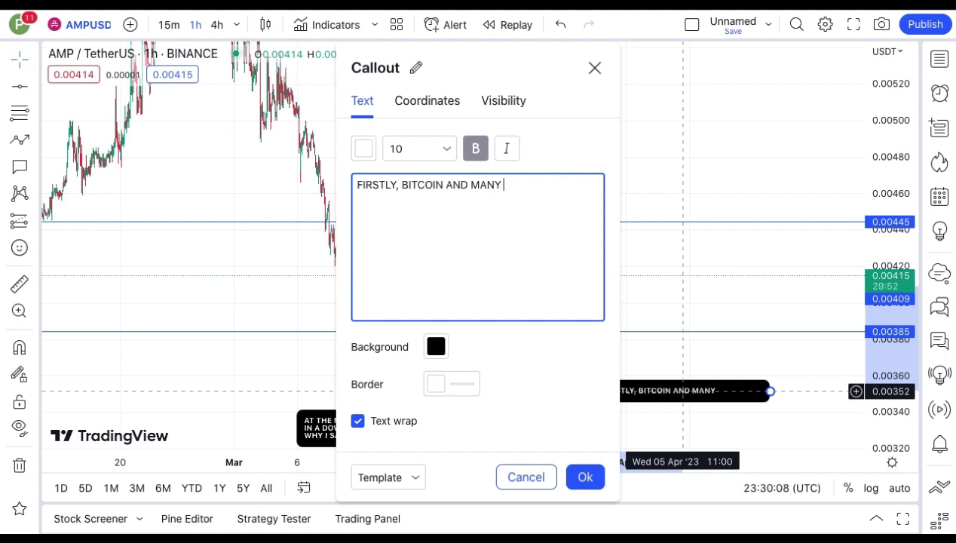
pyautogui.write('ALTCOINS HAD')
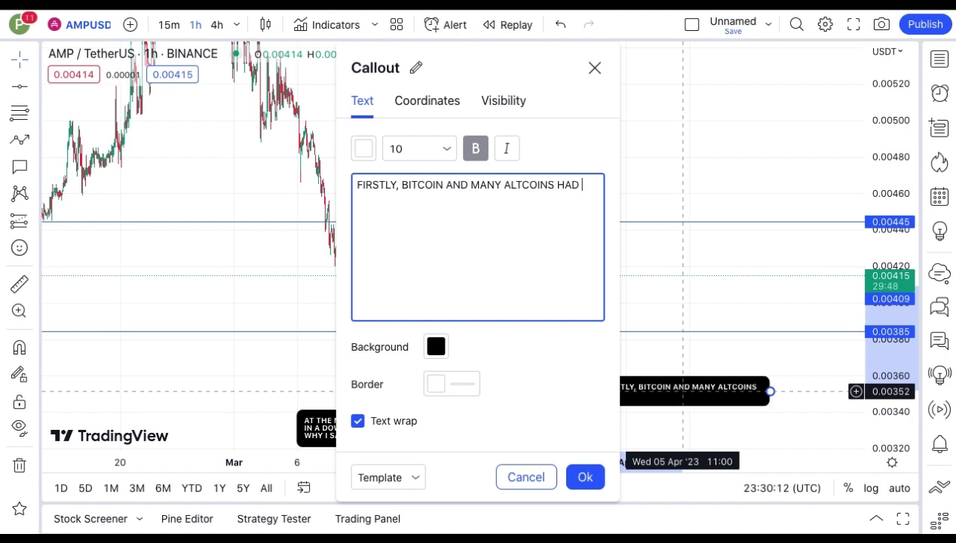
pyautogui.write(' A BI')
pyautogui.write('UMP FRO')
# - Finish the callout with 'during the week but AMP is still below ranging' and confirm it
pyautogui.press('BackSpace')
pyautogui.press('BackSpace')
pyautogui.press('BackSpace')
pyautogui.write('DURRING THE')
pyautogui.write('EEK BUT AMP IS STILL')
pyautogui.write('ELOW RAGING')
pyautogui.press('BackSpace')
pyautogui.press('BackSpace')
pyautogui.press('BackSpace')
pyautogui.write('NGING')
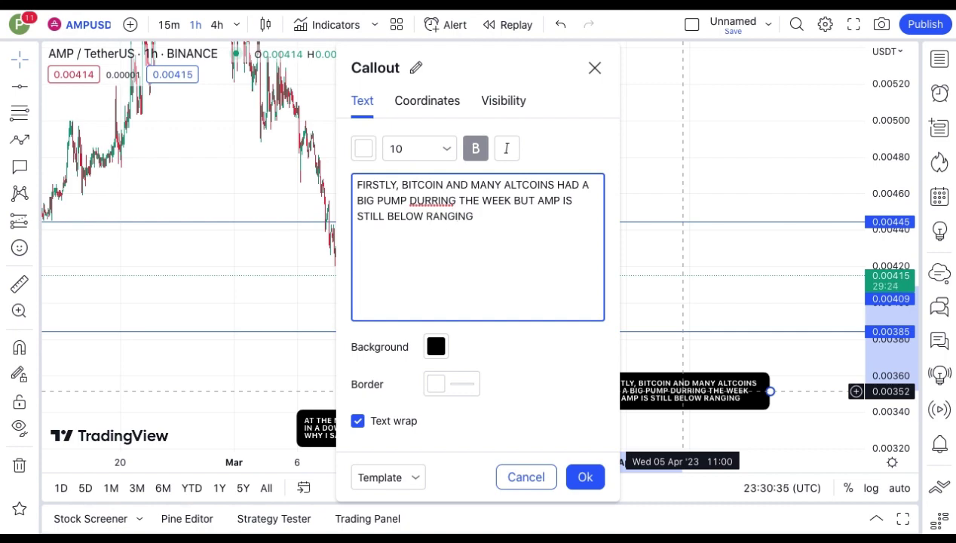
pyautogui.click(585, 476)
pyautogui.scroll(2, 545, 277)
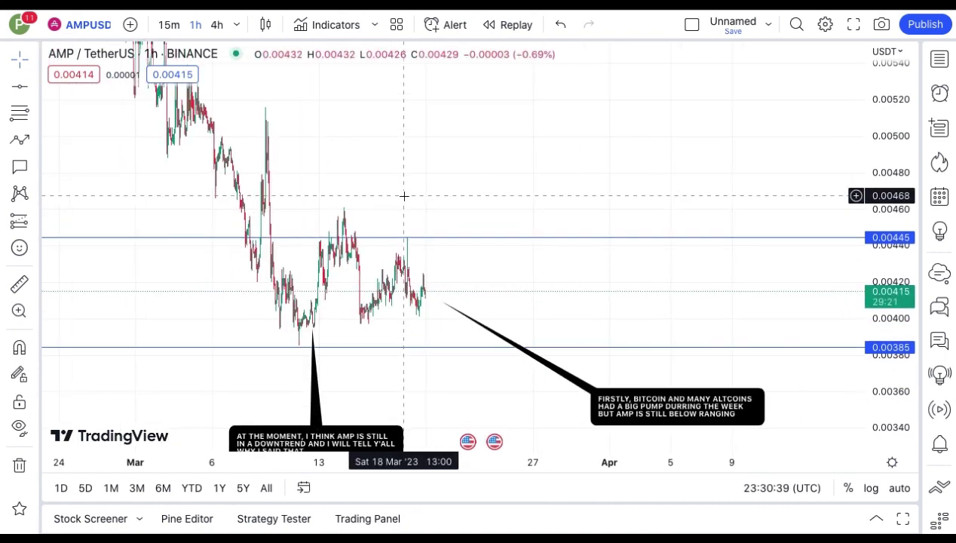
# - Place a callout above the candles saying a bullish AMP would have broken resistance during the bull ride
pyautogui.scroll(1, 404, 196)
pyautogui.click(20, 166)
pyautogui.click(370, 281)
pyautogui.click(567, 174)
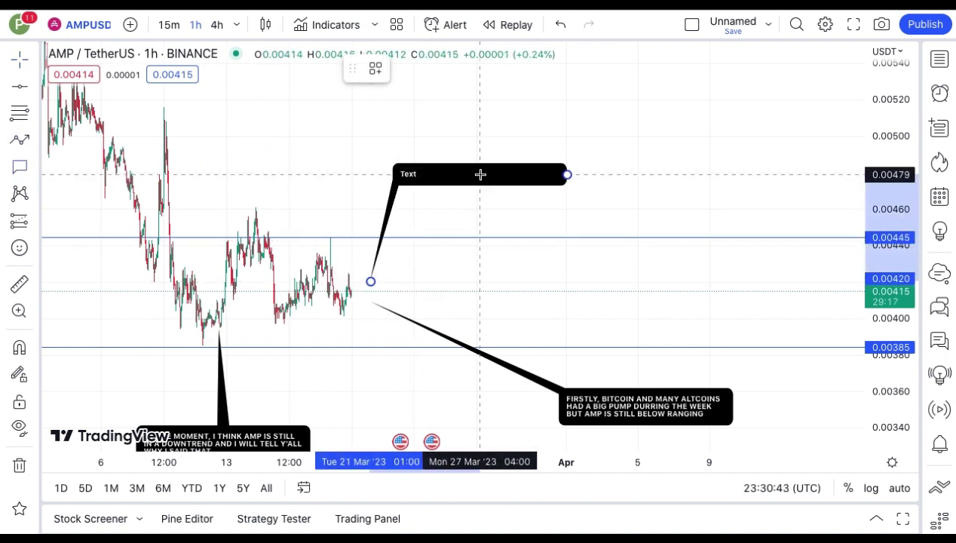
pyautogui.doubleClick(480, 174)
pyautogui.write('A')
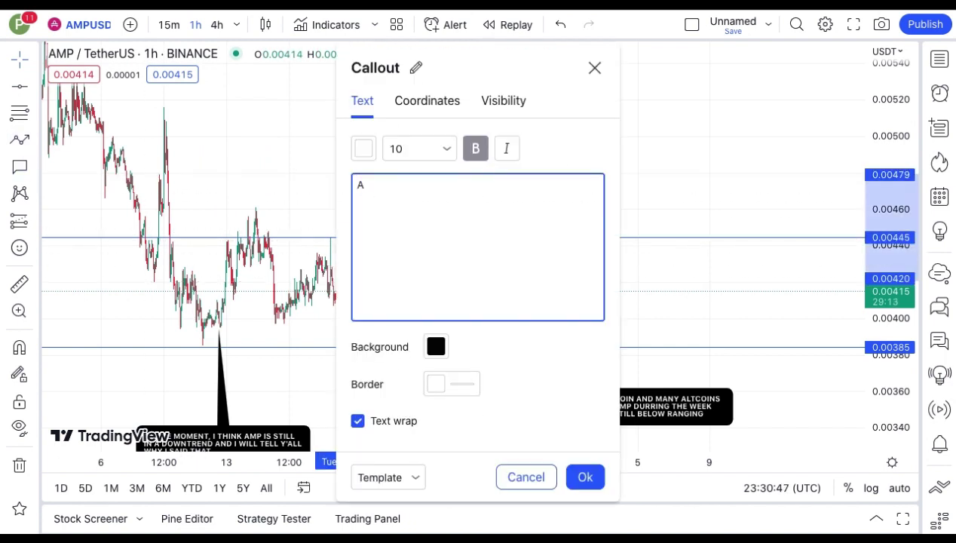
pyautogui.write('SSUMO')
pyautogui.write('ING THE TREND OF ')
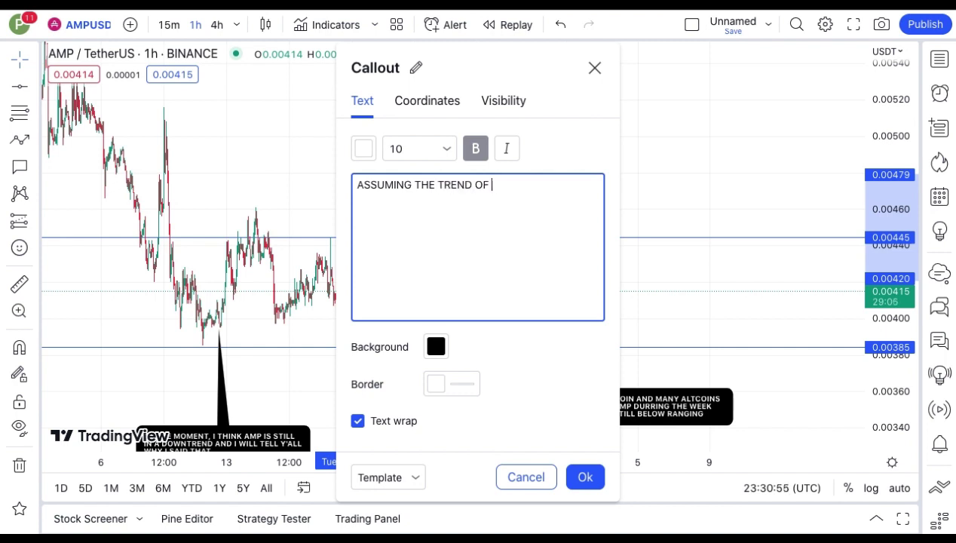
pyautogui.write('AMP IS BULL')
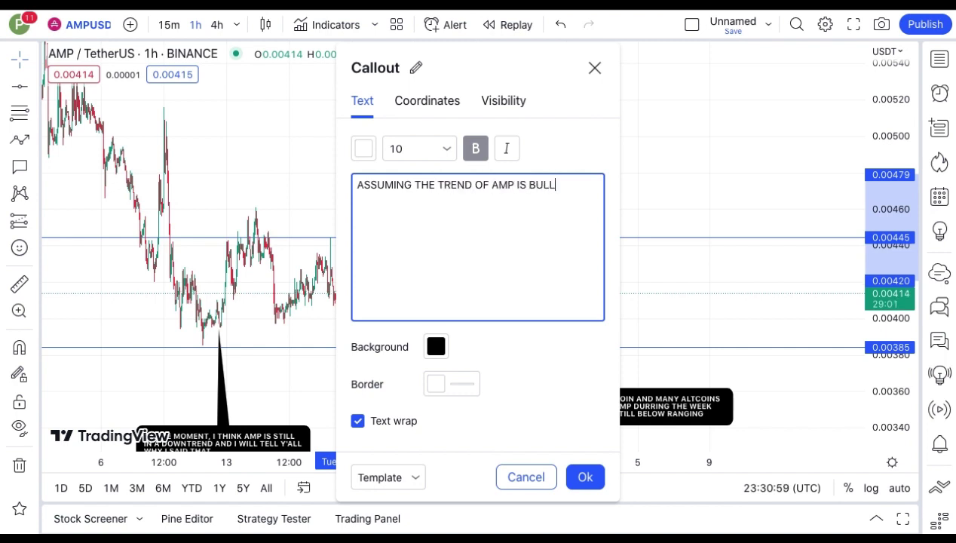
pyautogui.write('ISH TOOM')
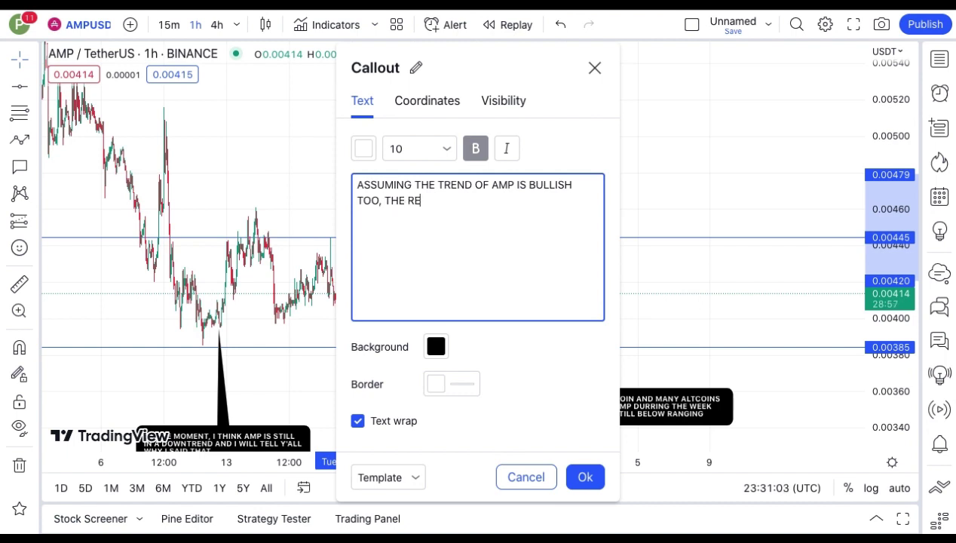
pyautogui.write('SISTANCE KEY LEVEL ')
pyautogui.write('WOULD')
pyautogui.write(' HAVE BEEN ')
pyautogui.write('BROKEM')
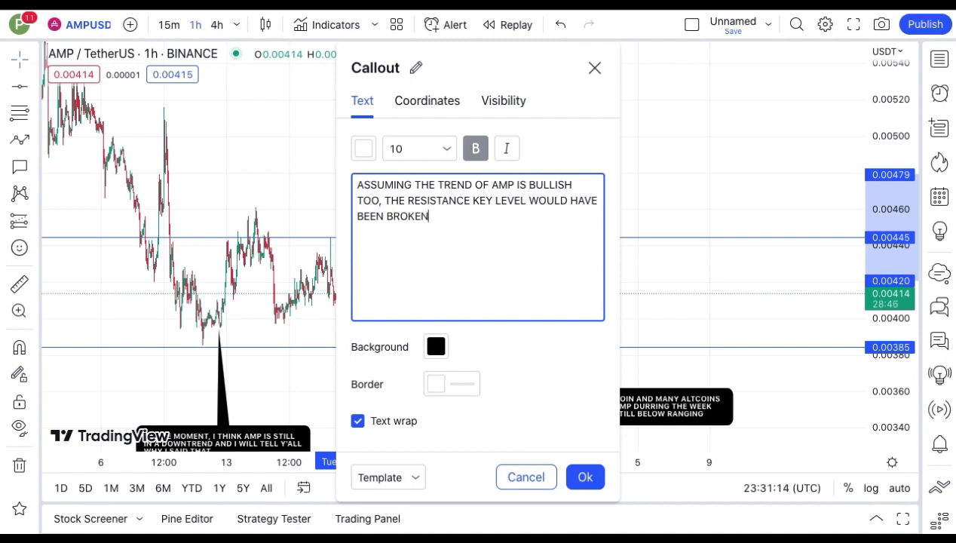
pyautogui.write(' DURING THE BULL RIDE')
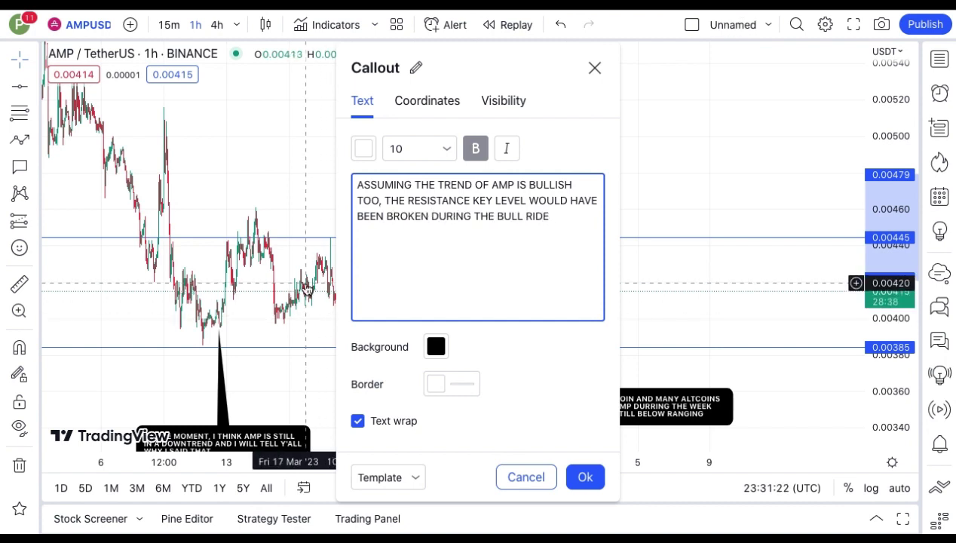
pyautogui.click(585, 476)
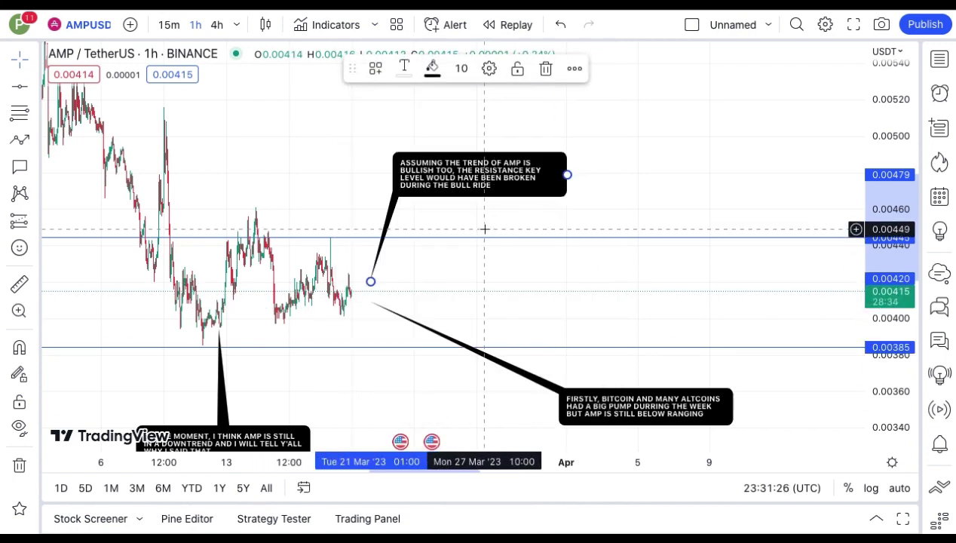
# - Move the upper callout box up-left and the FIRSTLY callout box left, under the candles
pyautogui.moveTo(483, 184); pyautogui.dragTo(412, 137)
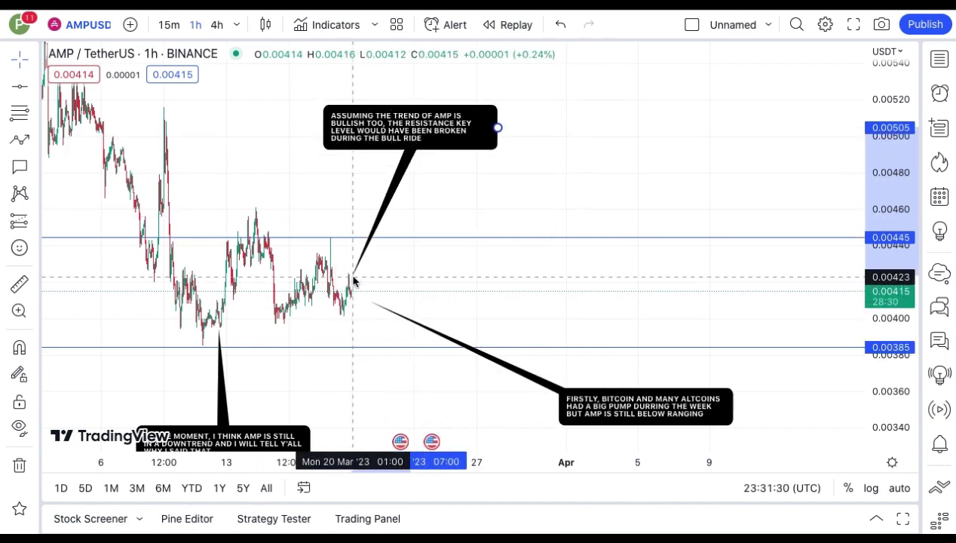
pyautogui.moveTo(448, 179)
pyautogui.mouseDown()
pyautogui.moveTo(283, 175)
pyautogui.moveTo(556, 181)
pyautogui.mouseUp()
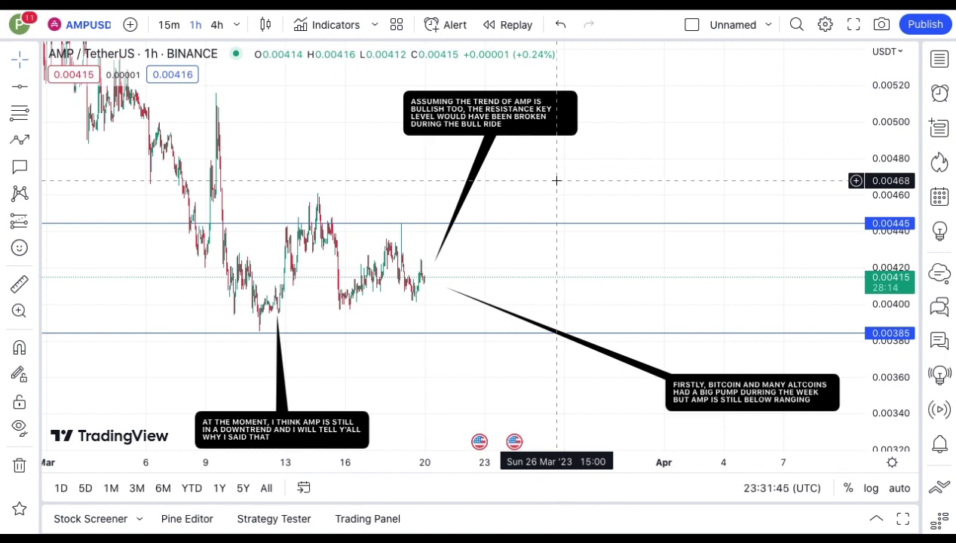
pyautogui.moveTo(538, 177); pyautogui.dragTo(539, 190)
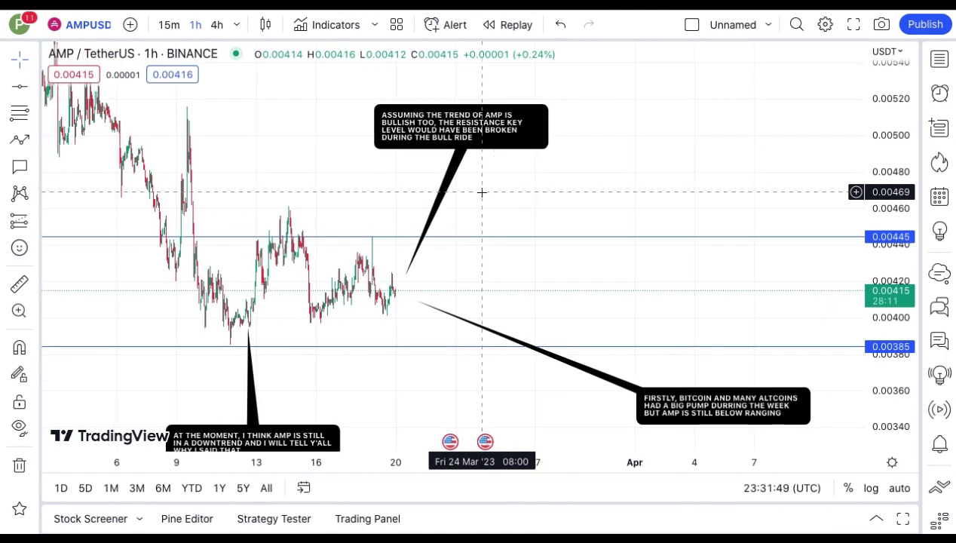
pyautogui.moveTo(711, 416); pyautogui.dragTo(462, 435)
pyautogui.moveTo(496, 395); pyautogui.dragTo(559, 385)
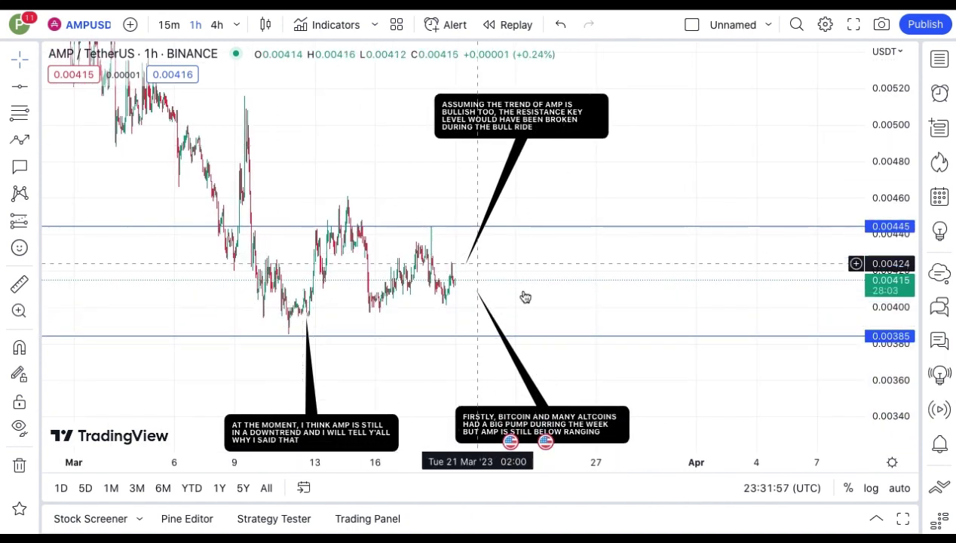
pyautogui.moveTo(541, 290); pyautogui.dragTo(506, 252)
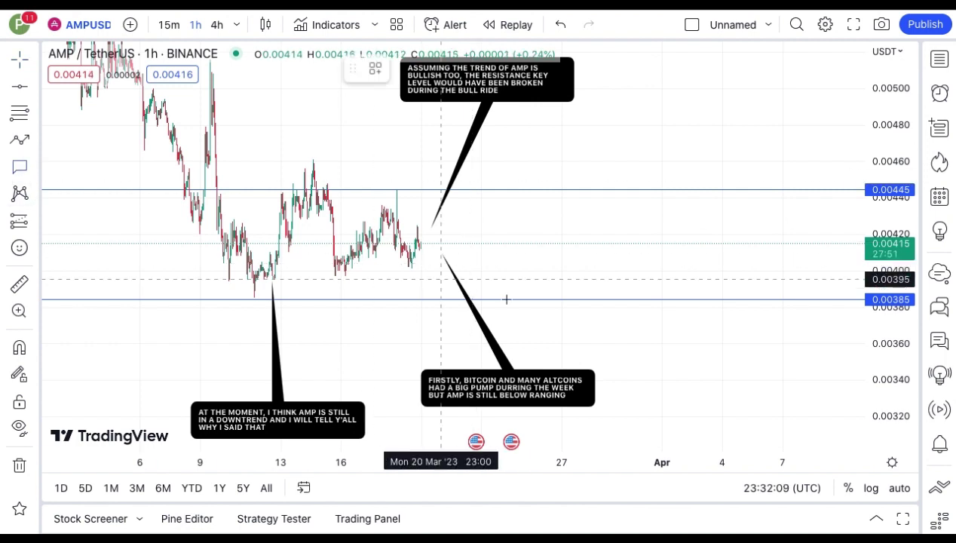
# - Add a callout right of the latest candles describing the current symmetrical triangle indecision setup
pyautogui.click(438, 248)
pyautogui.click(735, 325)
pyautogui.write('SECONFL')
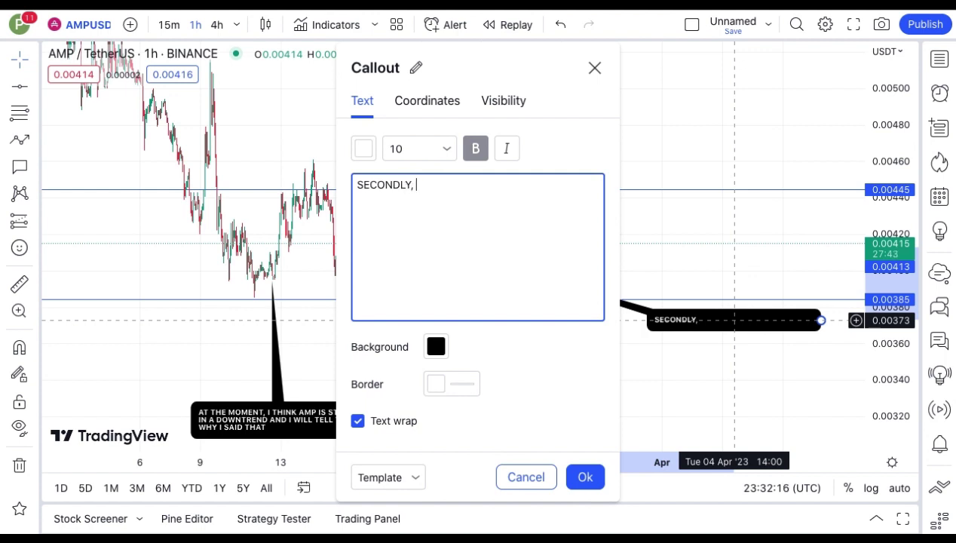
pyautogui.write('THE SETUP')
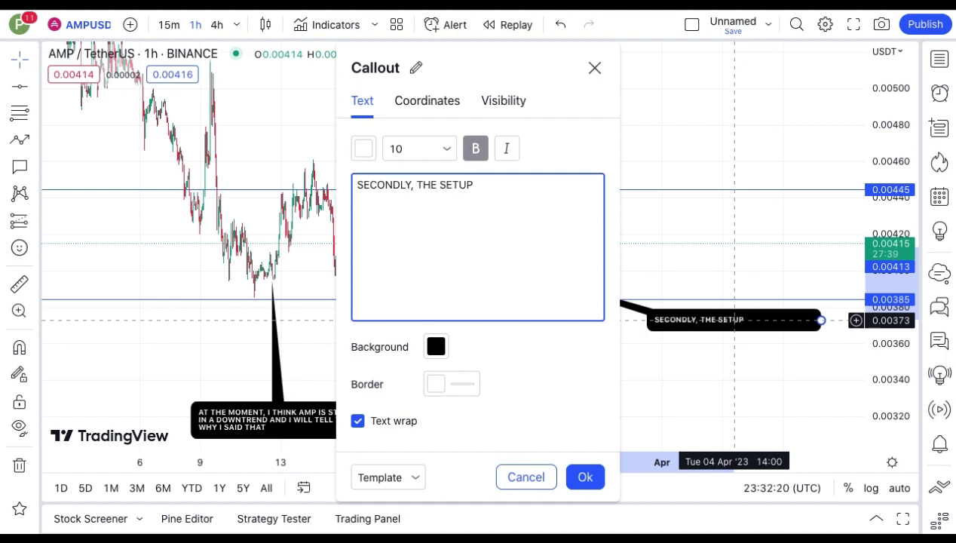
pyautogui.write('S I AM CURE')
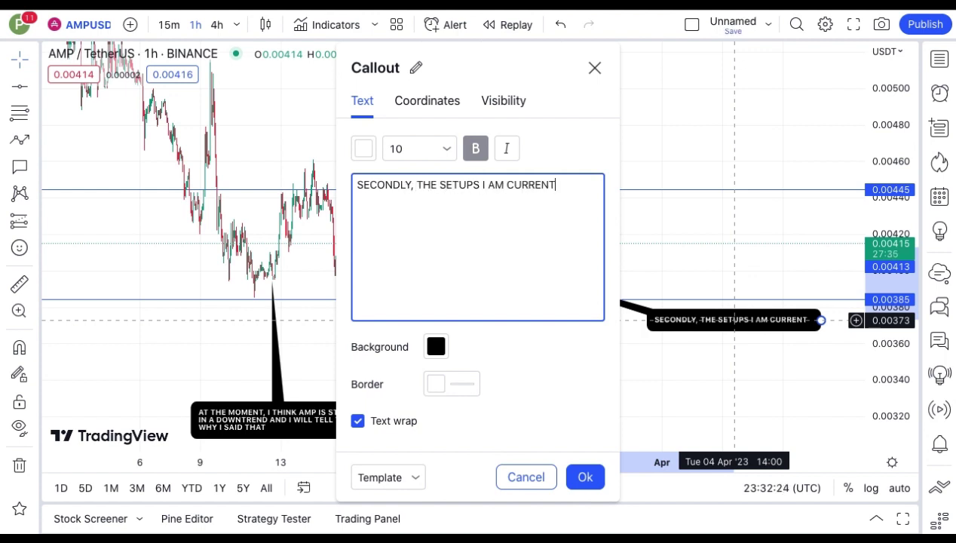
pyautogui.write('LY SEEING ON THE CHART RIGHT NOW ITS ON')
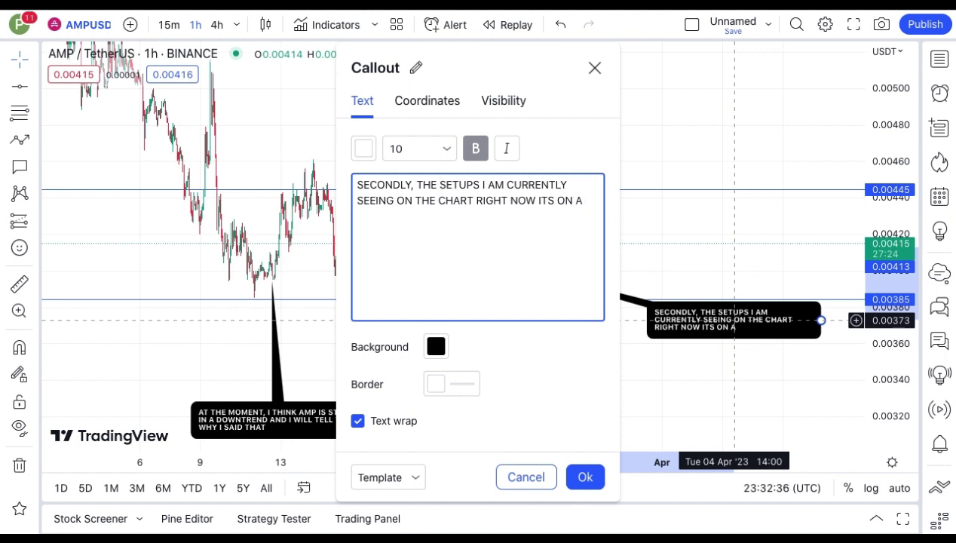
pyautogui.write('AMILAR')
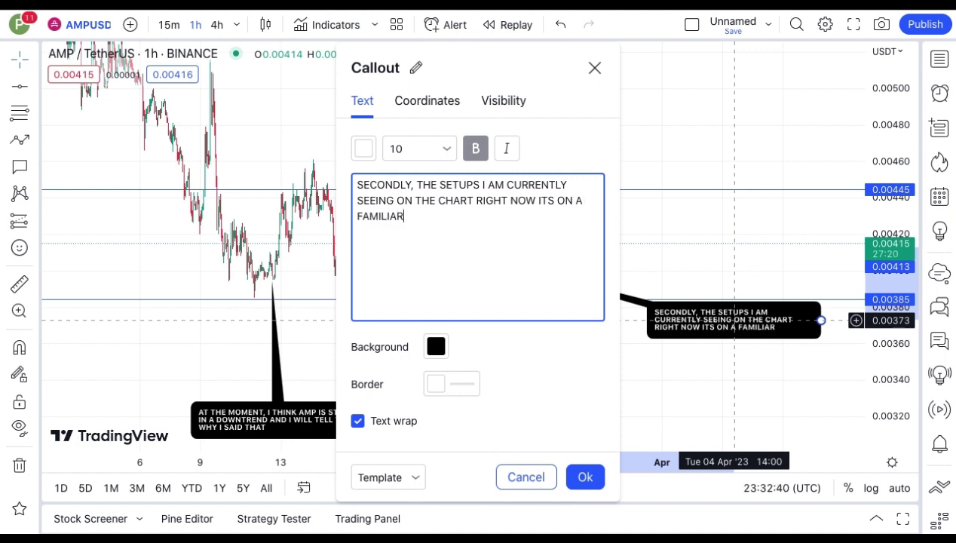
pyautogui.write('.. THO, ITS JUST CREATED AN INDE')
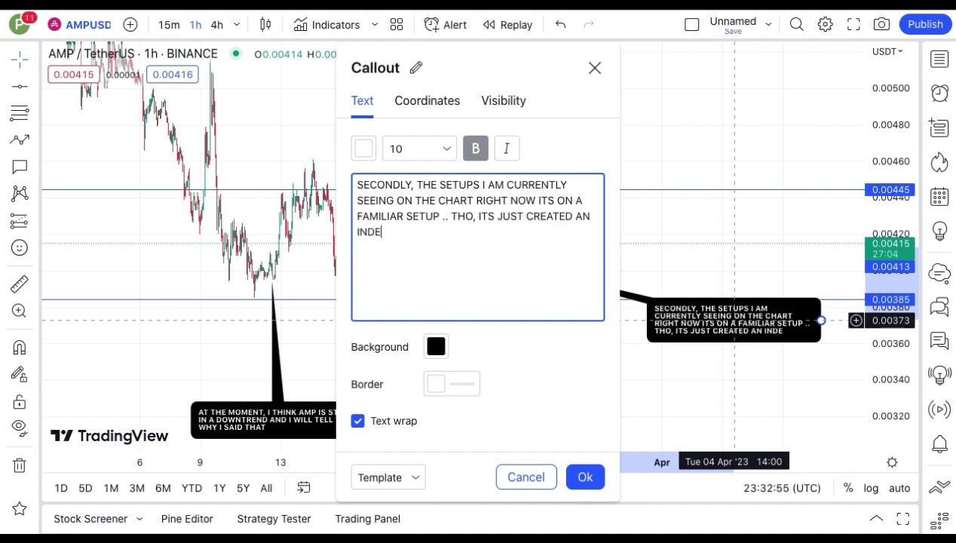
pyautogui.write('CISION SYMMENTIC TRIANGLE CHART')
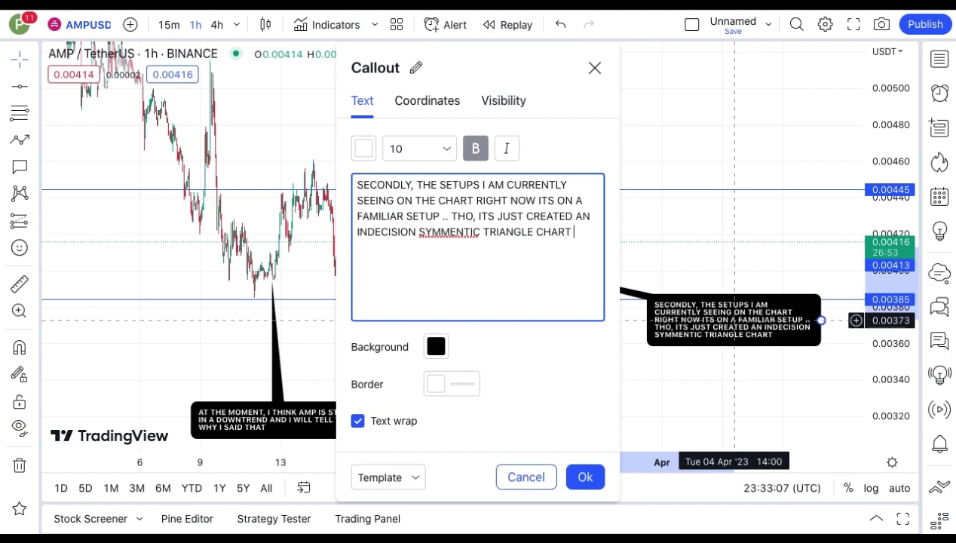
pyautogui.write('PATTERN')
pyautogui.click(585, 477)
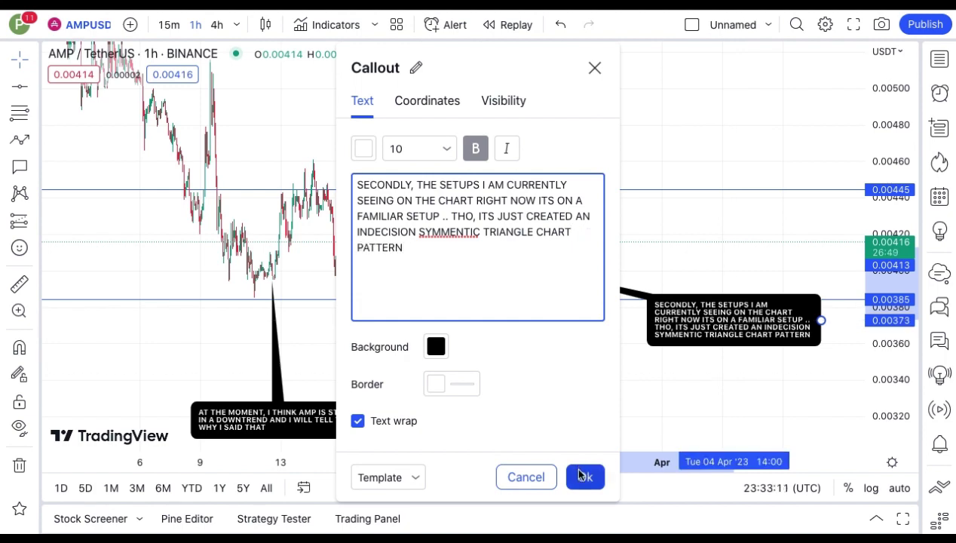
# - Draw the descending upper trend line from the mid-March swing high
pyautogui.click(19, 86)
pyautogui.click(314, 158)
pyautogui.click(534, 250)
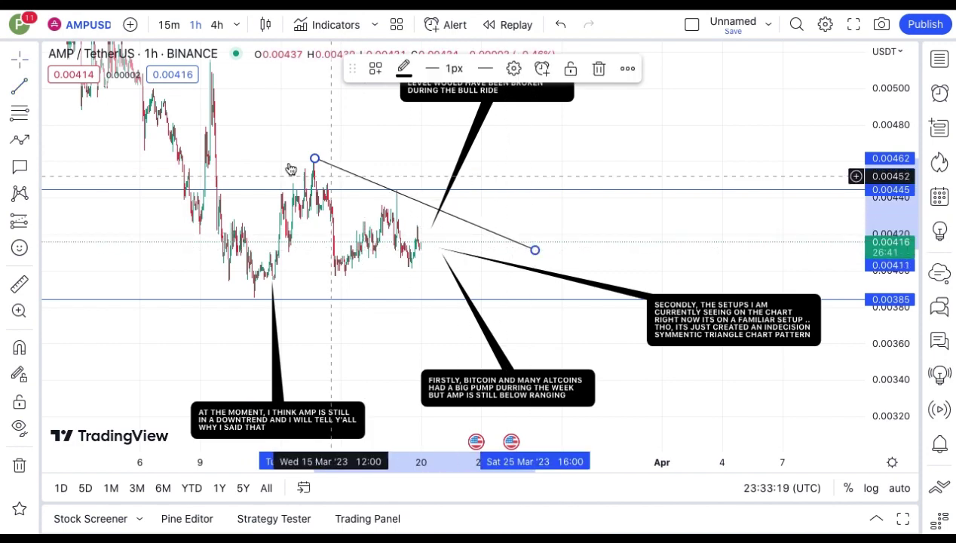
pyautogui.moveTo(314, 158); pyautogui.dragTo(311, 161)
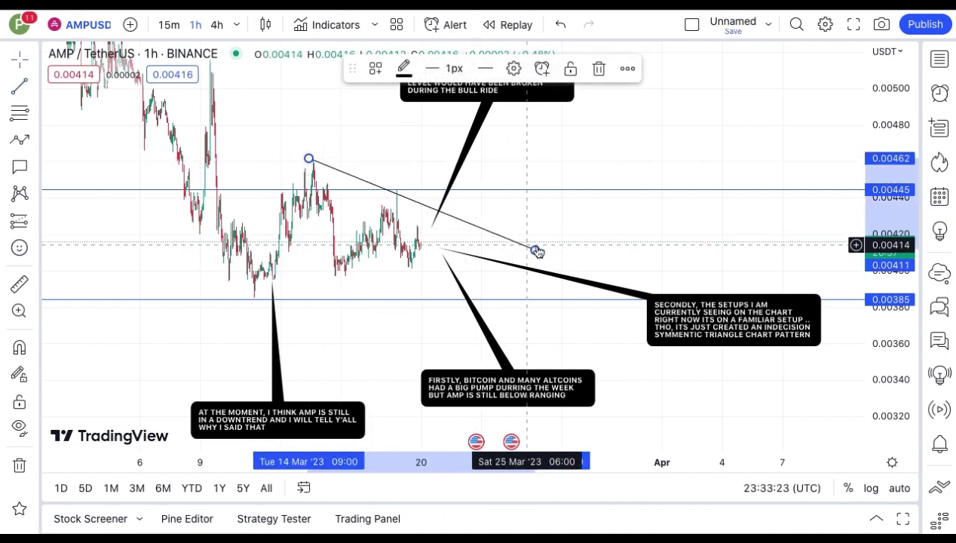
pyautogui.click(244, 309)
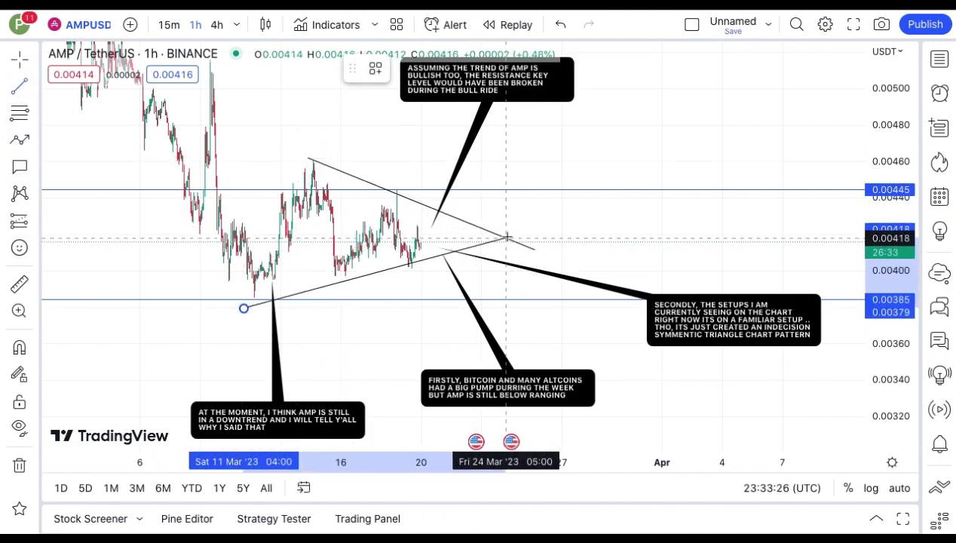
# - Draw the rising lower line from the March 11 low, trim the upper line to the apex, and zoom in
pyautogui.click(505, 238)
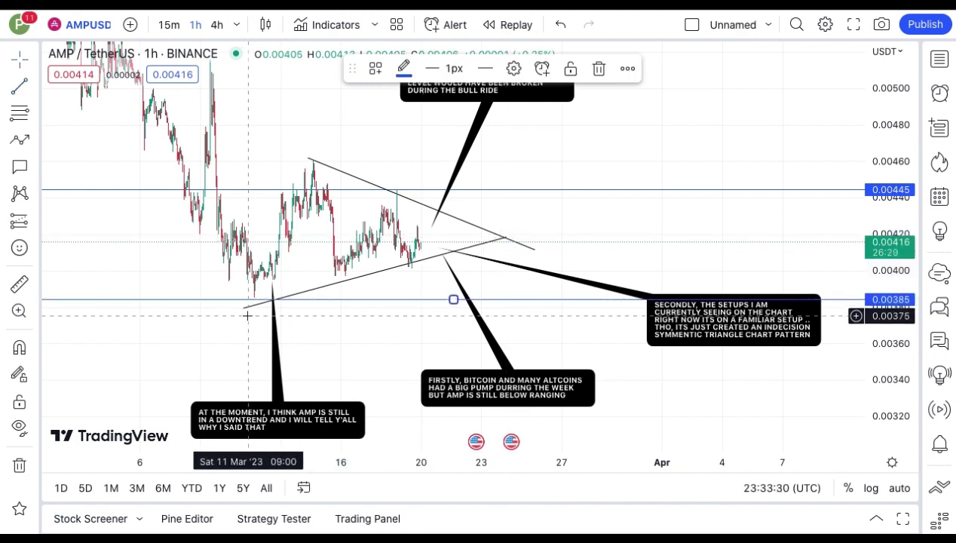
pyautogui.moveTo(243, 308); pyautogui.dragTo(241, 299)
pyautogui.click(480, 253)
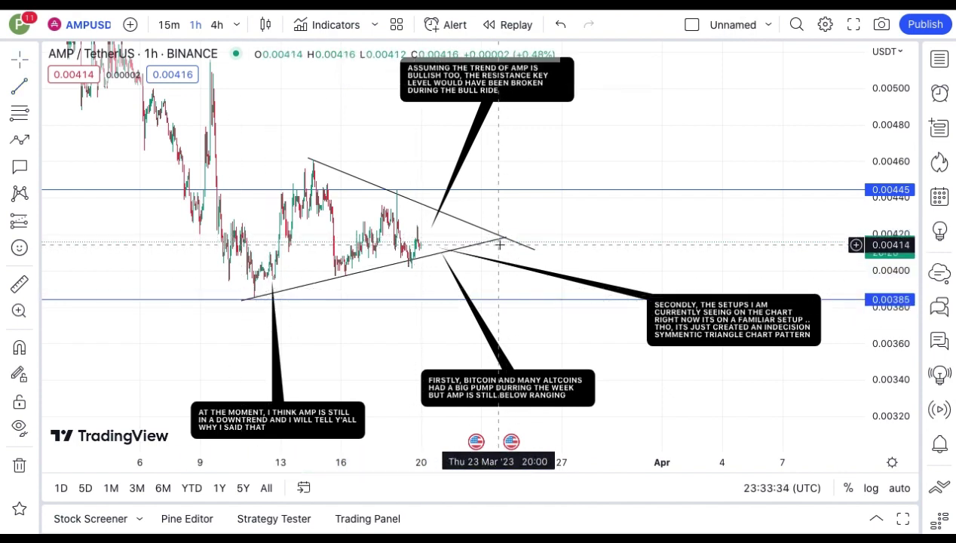
pyautogui.moveTo(535, 250); pyautogui.dragTo(506, 233)
pyautogui.moveTo(622, 361); pyautogui.dragTo(603, 357)
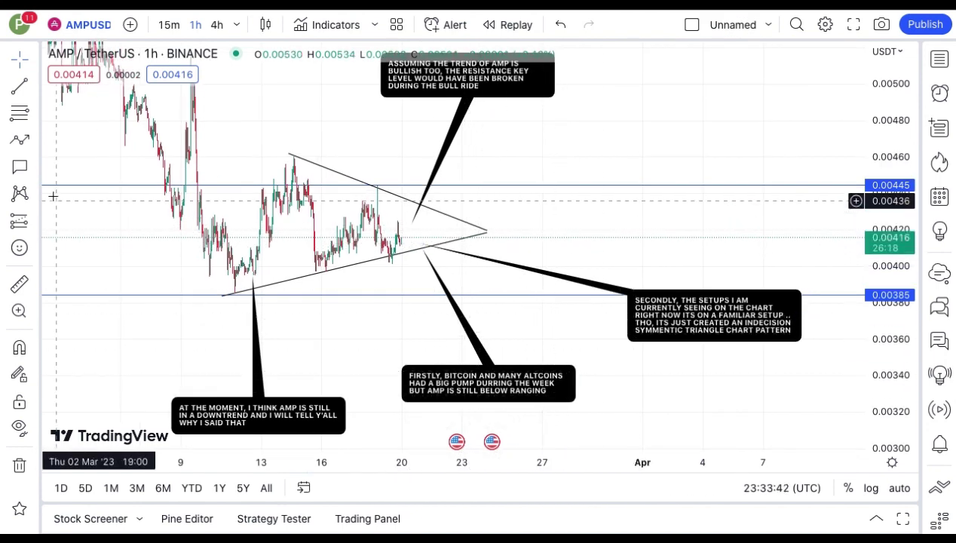
pyautogui.scroll(3, 278, 241)
pyautogui.moveTo(337, 226)
pyautogui.mouseDown()
pyautogui.moveTo(153, 218)
pyautogui.moveTo(410, 219)
pyautogui.mouseUp()
pyautogui.scroll(2, 202, 245)
pyautogui.moveTo(858, 412); pyautogui.dragTo(756, 276)
pyautogui.scroll(-3, 572, 315)
# - Place a callout above the triangle and begin 'This is the indecision chart pattern .. so I am anticipating a'
pyautogui.hscroll(-3, 410, 153)
pyautogui.click(20, 166)
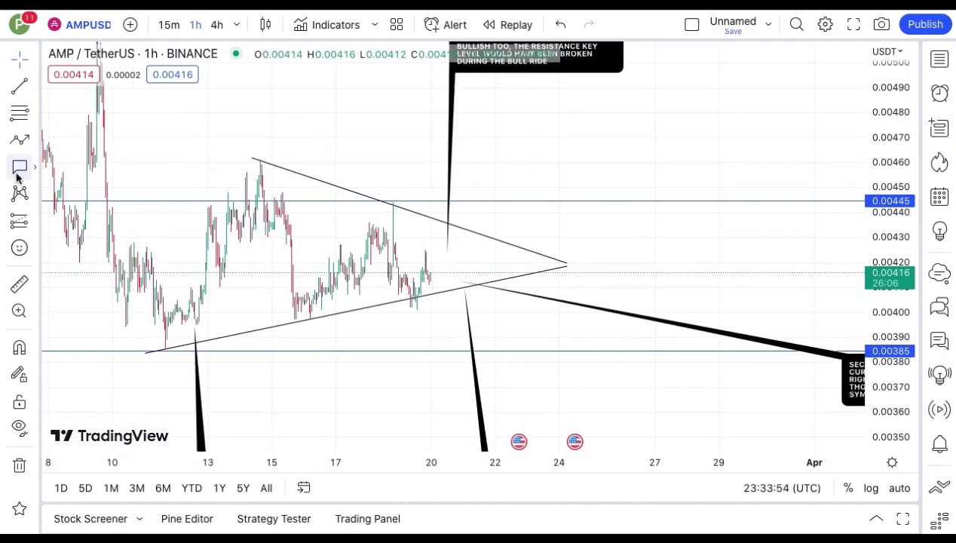
pyautogui.click(566, 277)
pyautogui.click(668, 140)
pyautogui.write('THIS IS THE INDECISION CHART P')
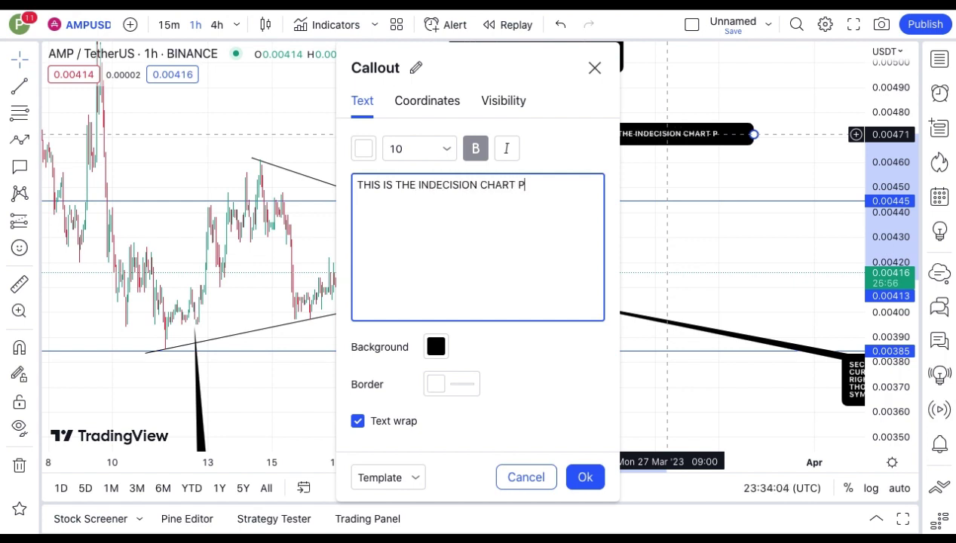
pyautogui.write('ATTERN .. SO I AM ANTICIPATING A')
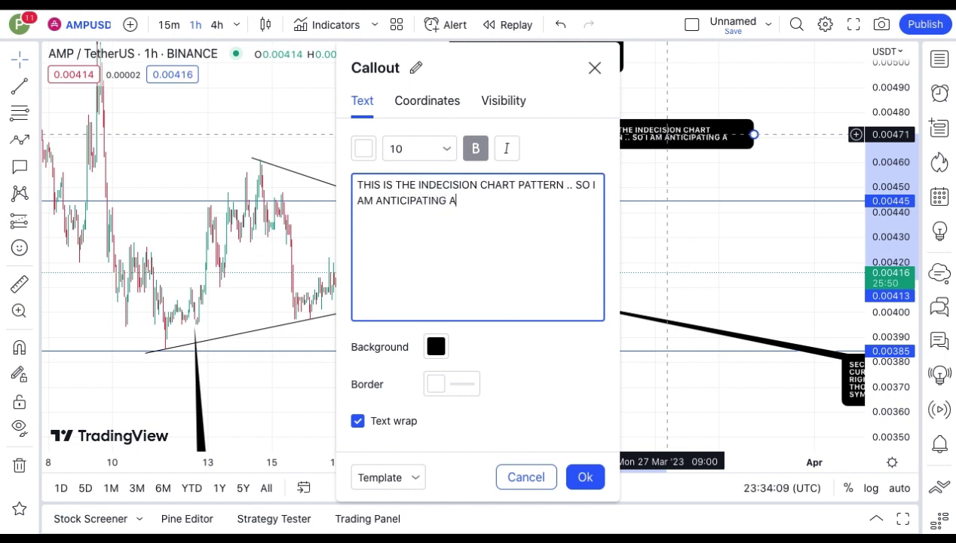
pyautogui.write(' BREAKOUT OF THIS')
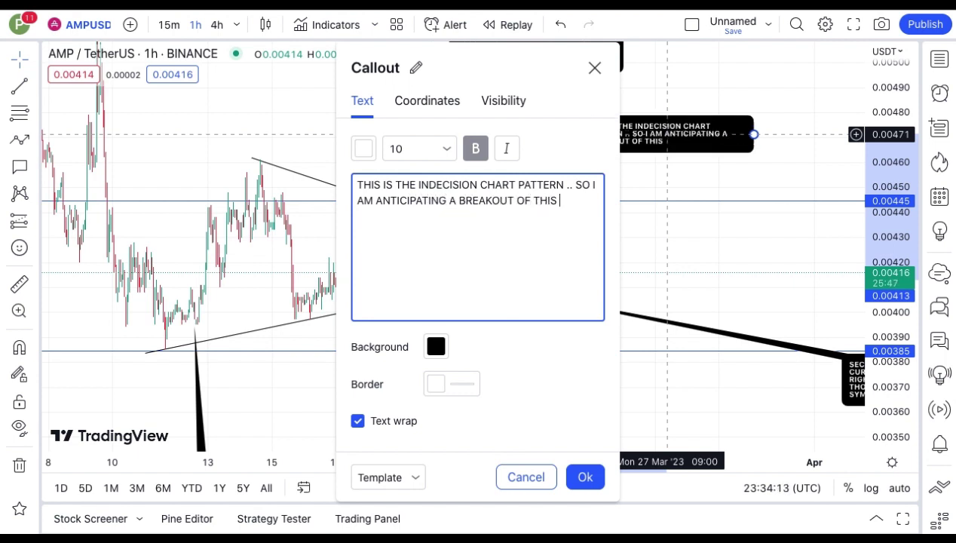
pyautogui.write(' ITS CAN BE A BULLISH BREAKOUT OR A')
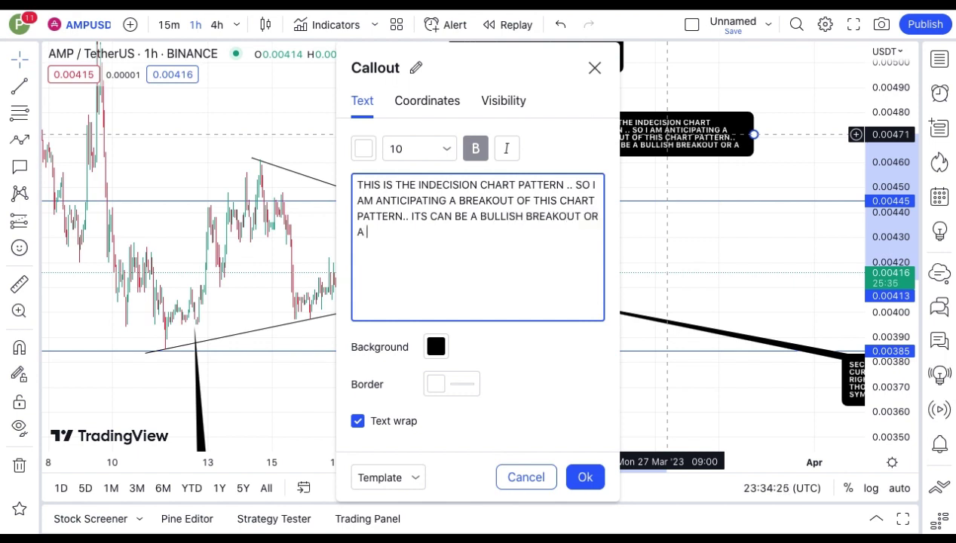
pyautogui.write('BEARISH BREAKOUT.. I JUS')
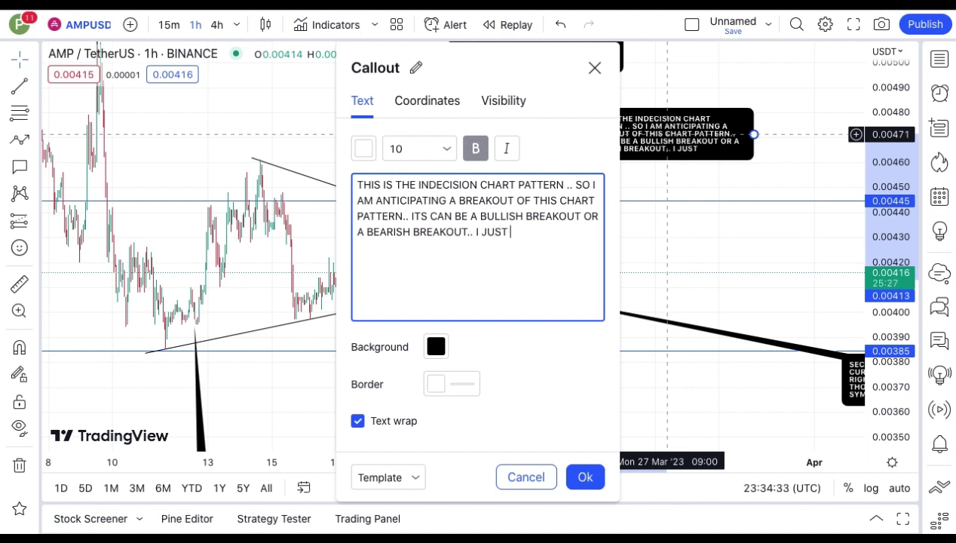
pyautogui.write('TO SEE A BREAKOUT THO')
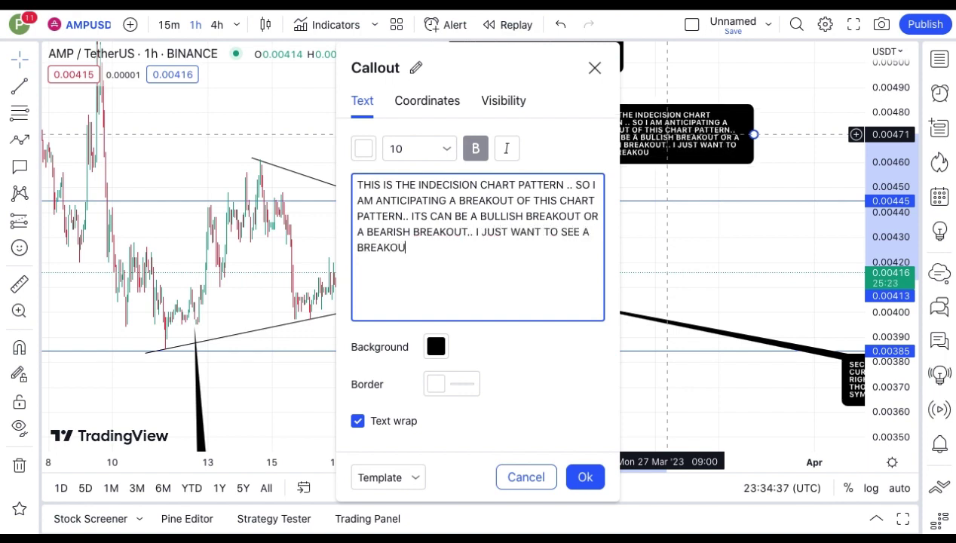
# - Confirm the breakout callout, then widen and reposition the callouts so it points at the triangle apex
pyautogui.click(585, 477)
pyautogui.scroll(-3, 794, 156)
pyautogui.scroll(-2, 794, 156)
pyautogui.moveTo(919, 122); pyautogui.dragTo(918, 181)
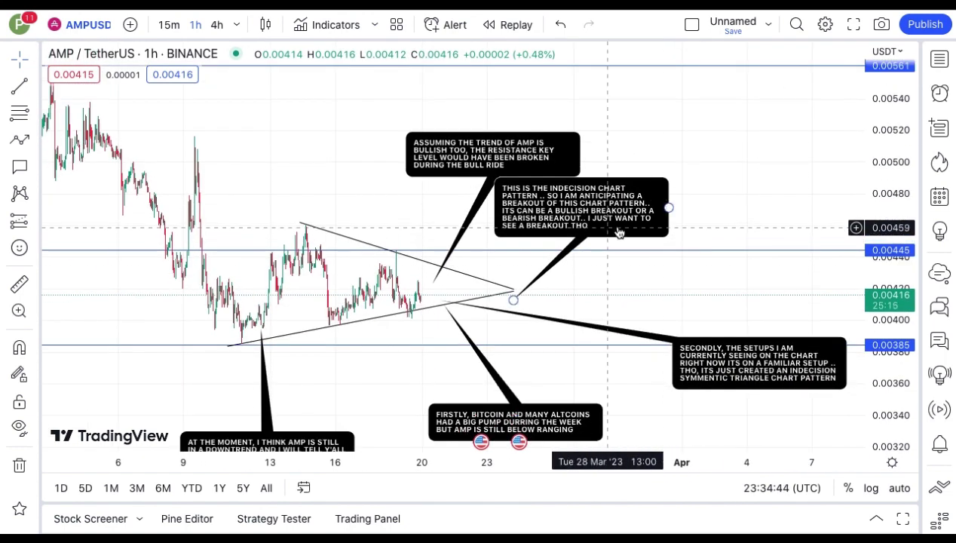
pyautogui.moveTo(668, 218)
pyautogui.mouseDown()
pyautogui.moveTo(754, 198)
pyautogui.moveTo(810, 206)
pyautogui.moveTo(735, 224)
pyautogui.mouseUp()
pyautogui.moveTo(533, 155); pyautogui.dragTo(467, 127)
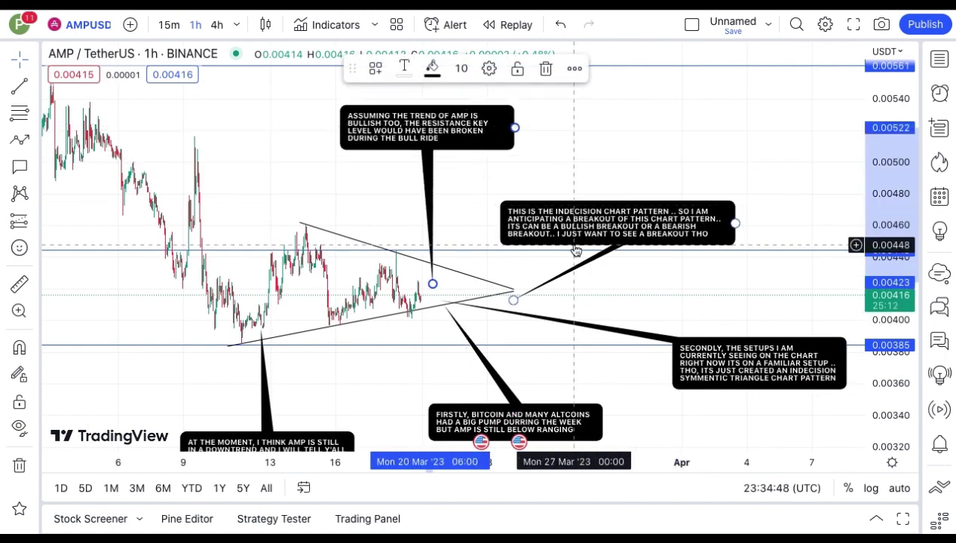
pyautogui.moveTo(576, 234); pyautogui.dragTo(550, 196)
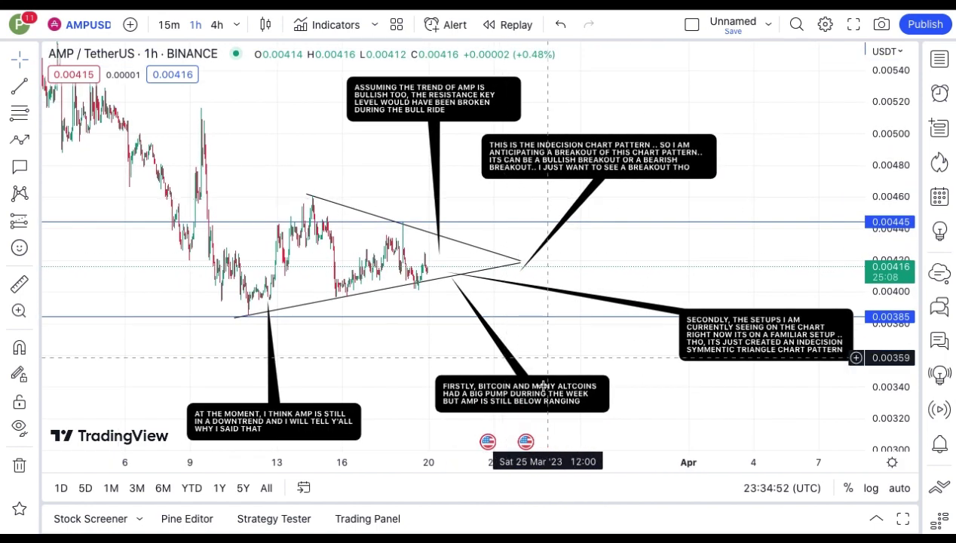